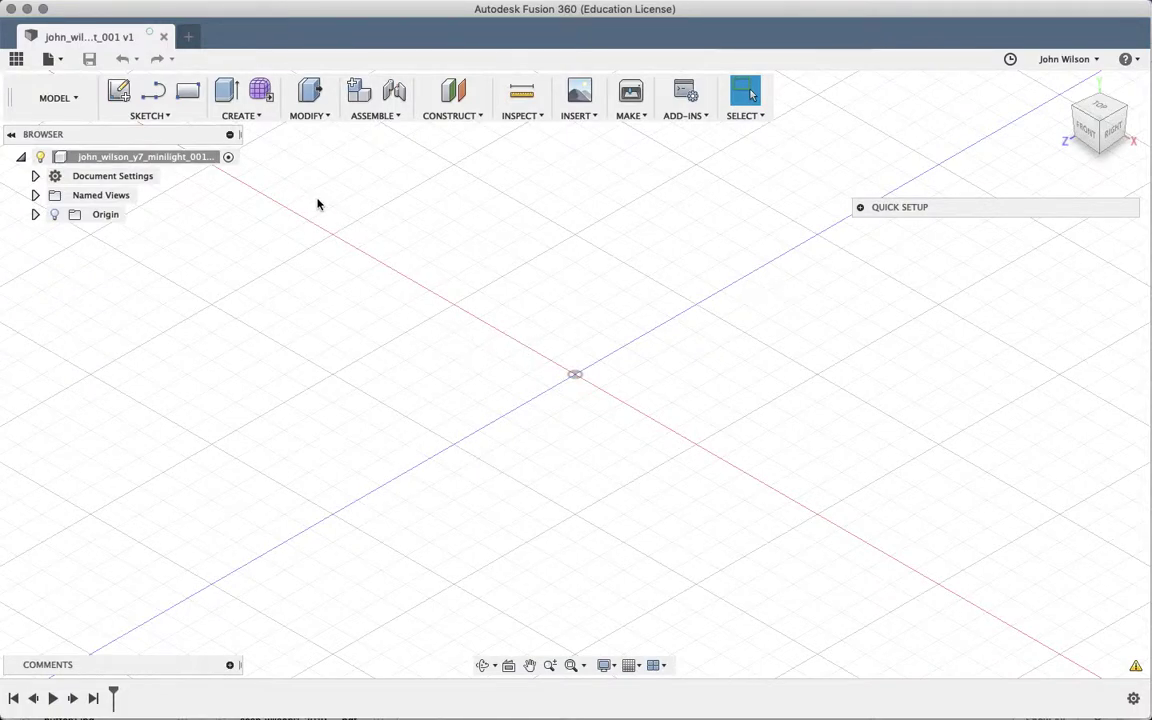
# Bring up the Center Rectangle option under the SKETCH menu's Rectangle tools.
pyautogui.click(155, 118)
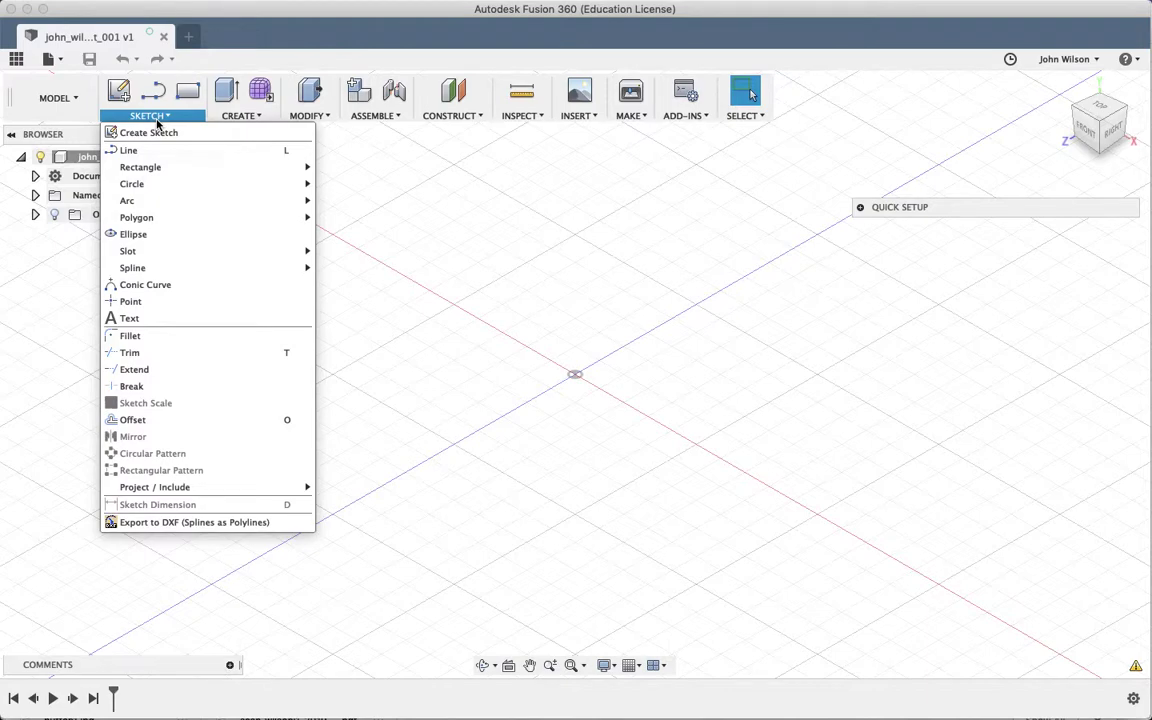
pyautogui.moveTo(163, 170)
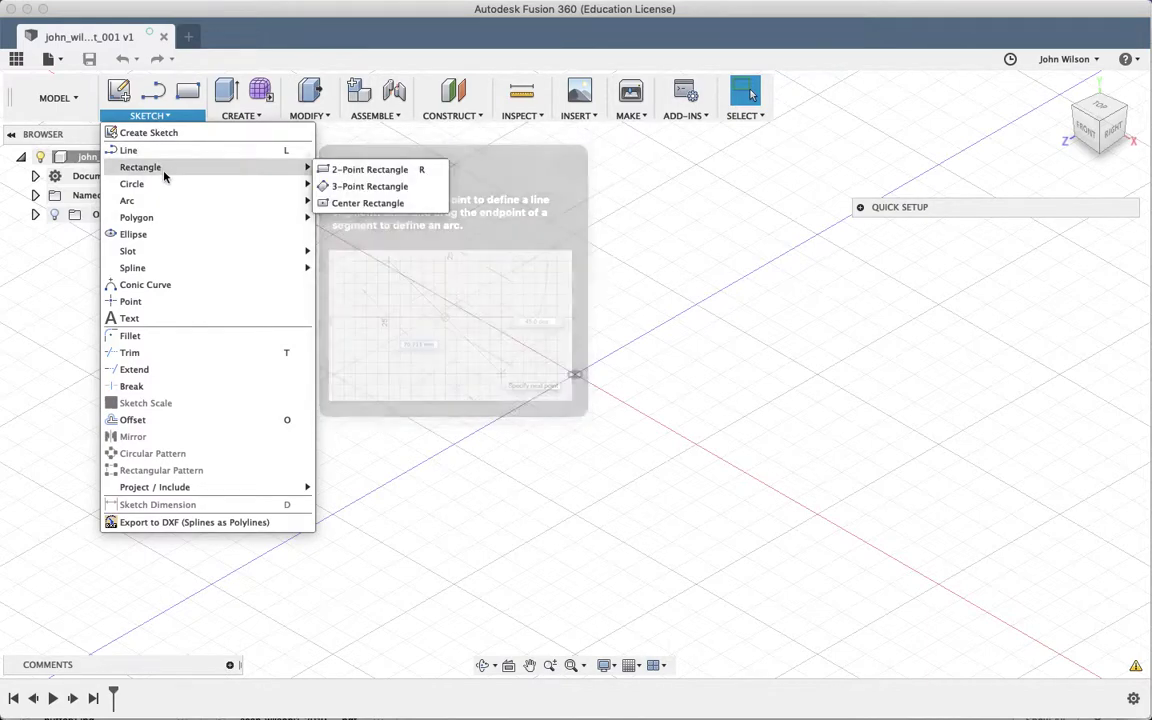
# Pick Center Rectangle and start the sketch on the XZ origin plane, viewed from Top.
pyautogui.click(364, 204)
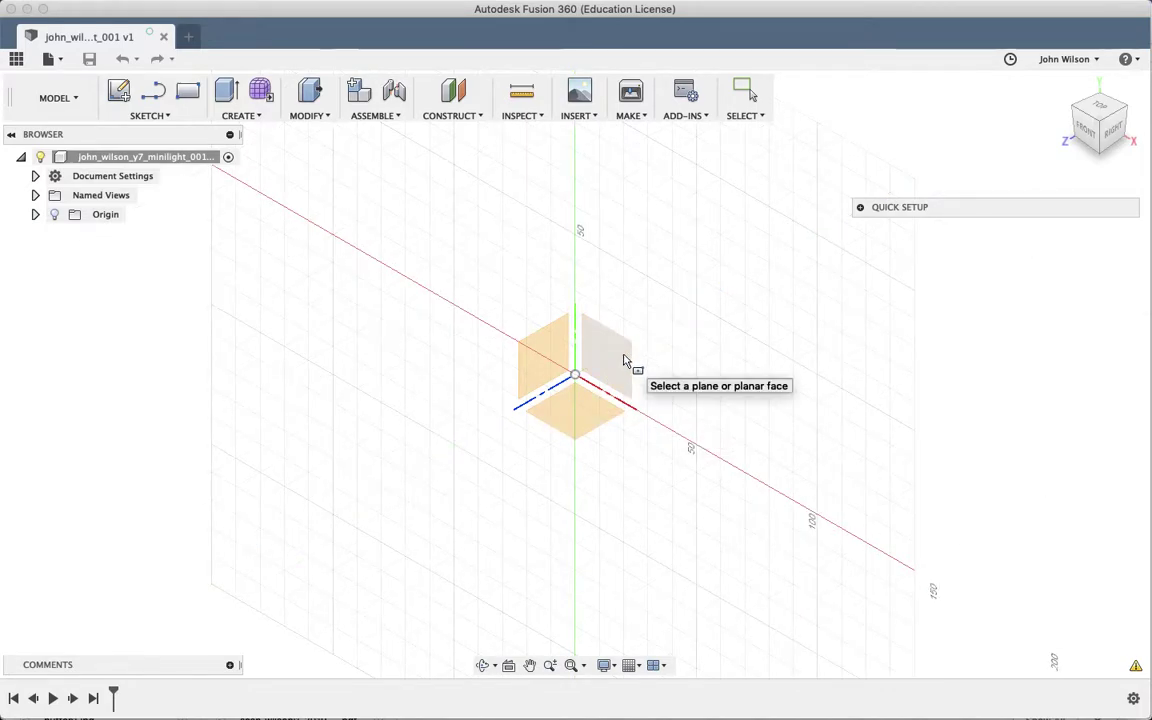
pyautogui.click(587, 414)
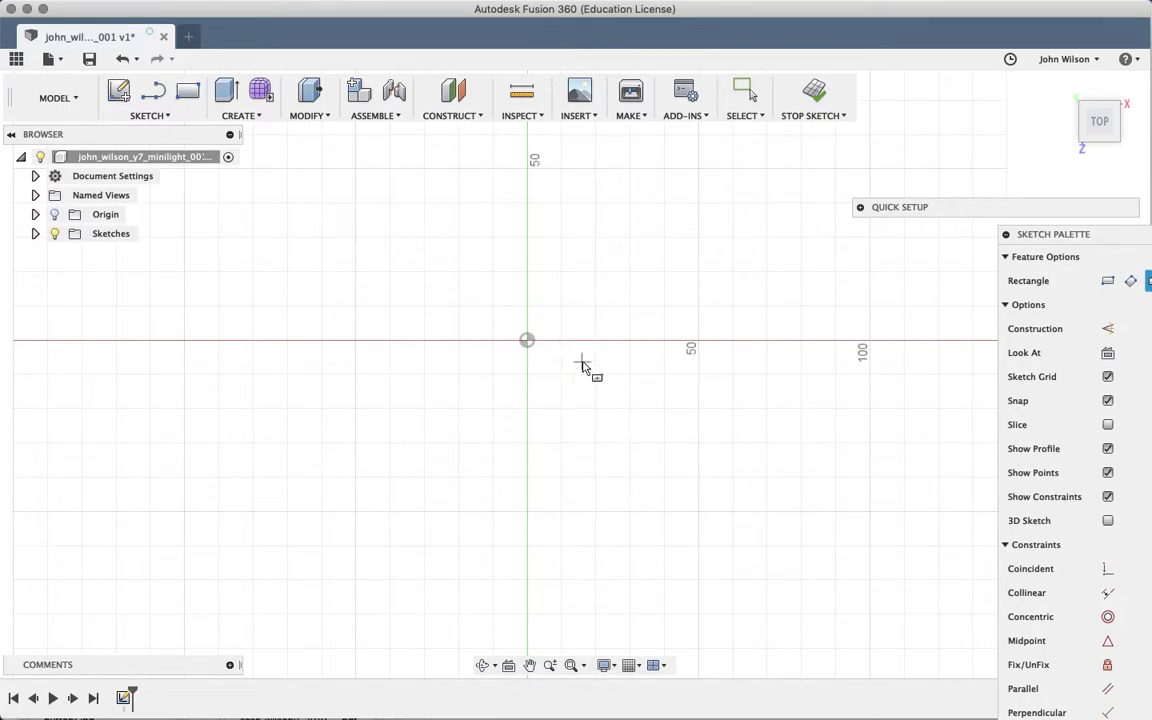
pyautogui.moveTo(1105, 121)
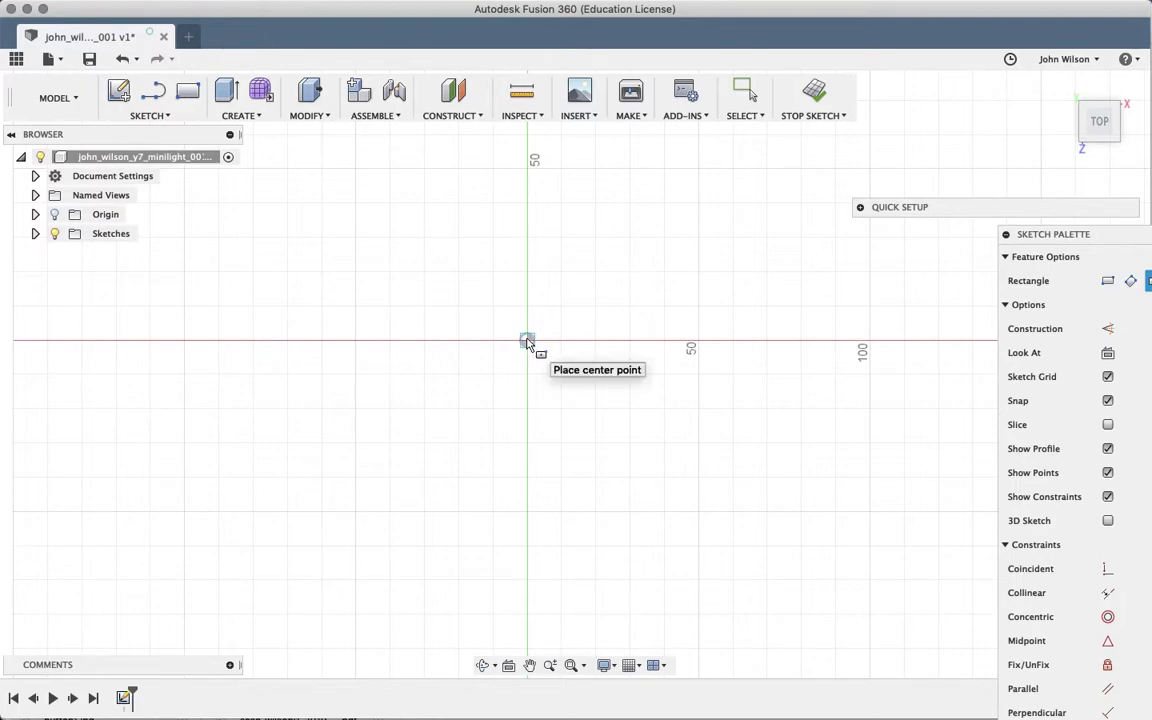
# Place a centre rectangle at the origin with 15 mm height and 45 mm width.
pyautogui.click(527, 342)
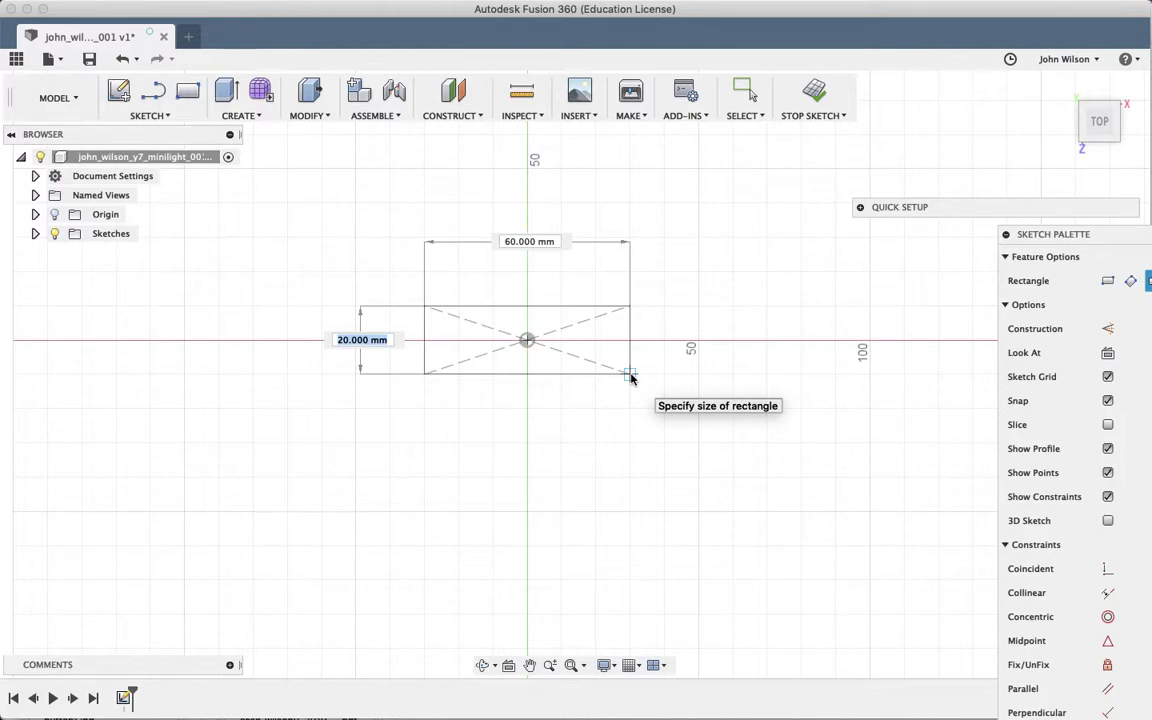
pyautogui.write('15')
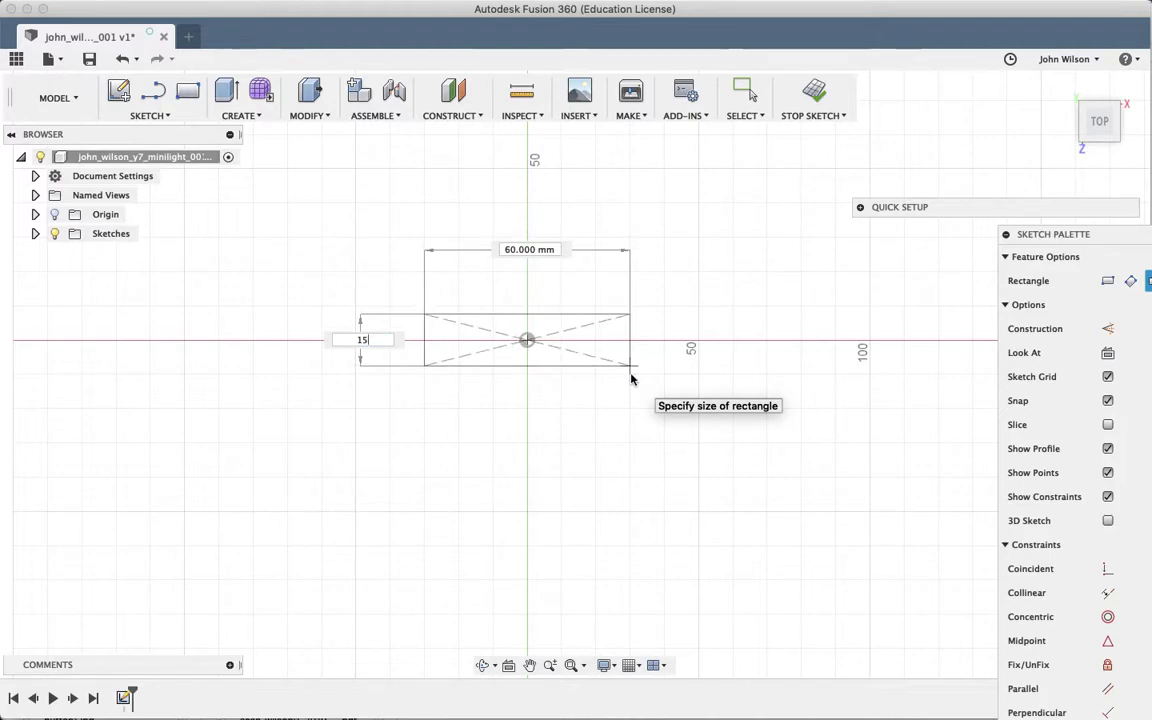
pyautogui.press('Tab')
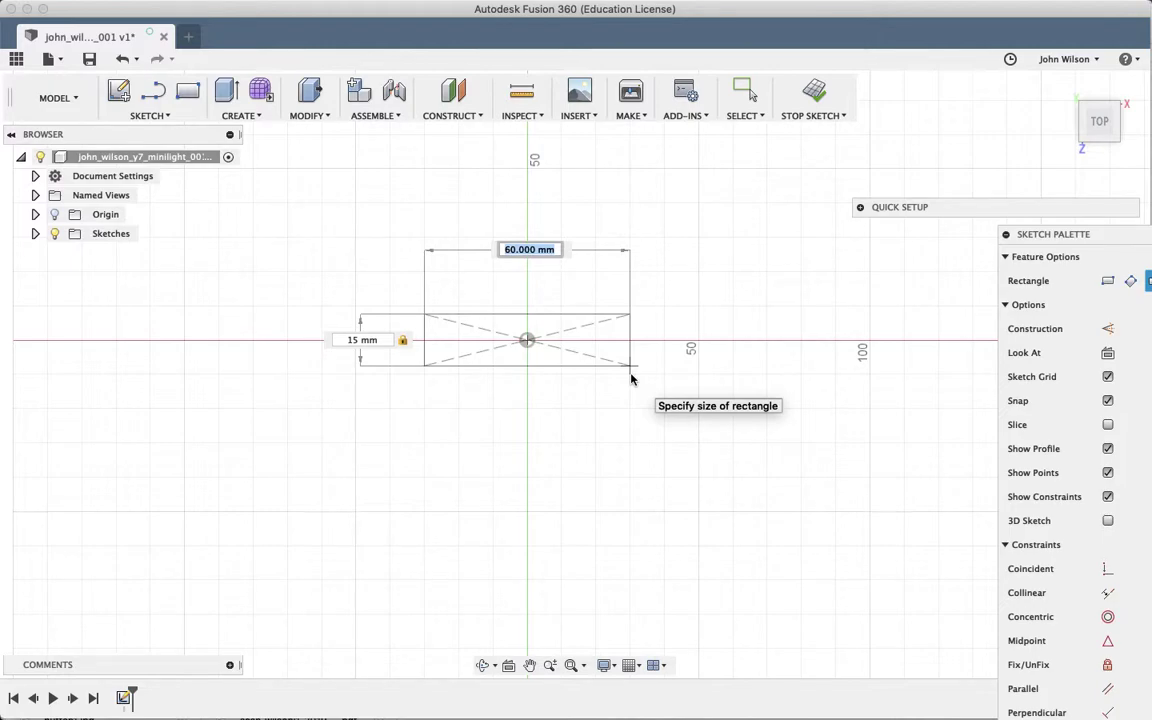
pyautogui.write('45')
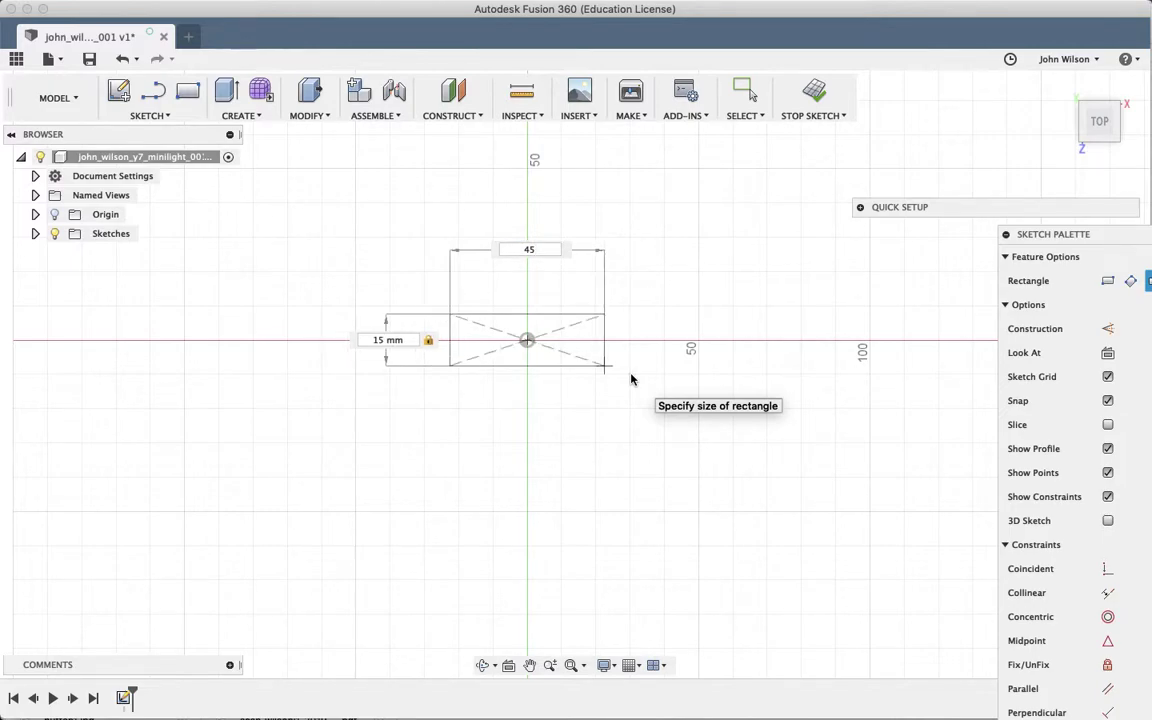
pyautogui.press('Return')
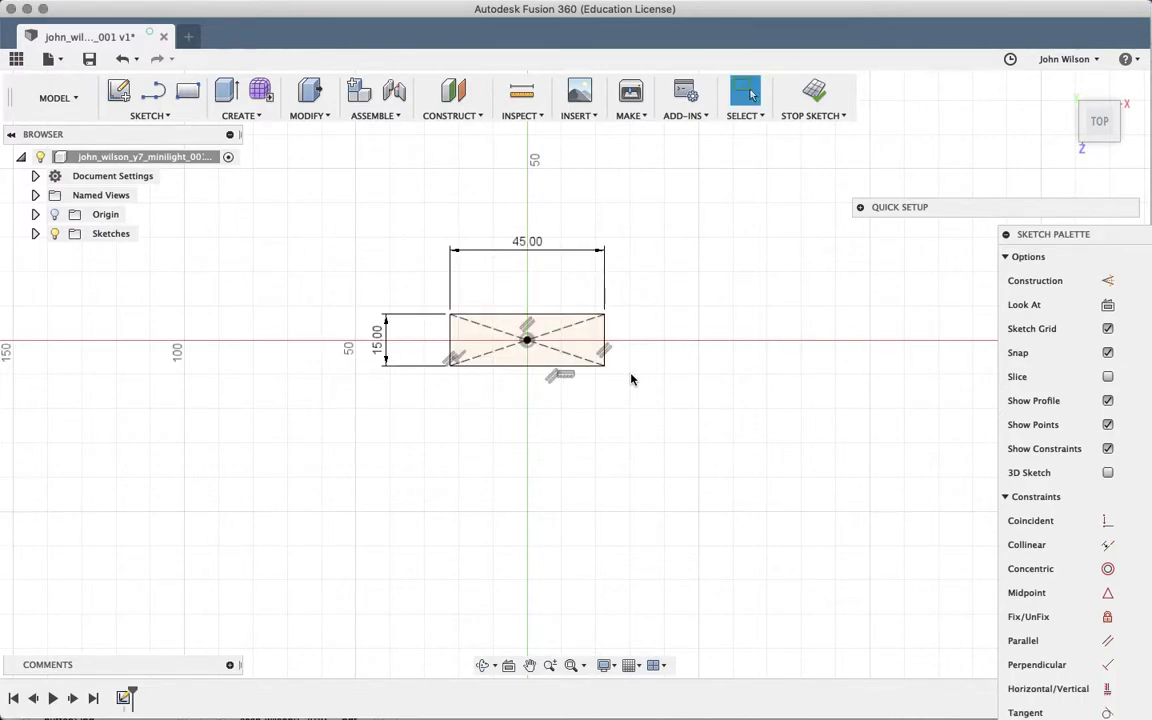
pyautogui.scroll(5, 629, 227)
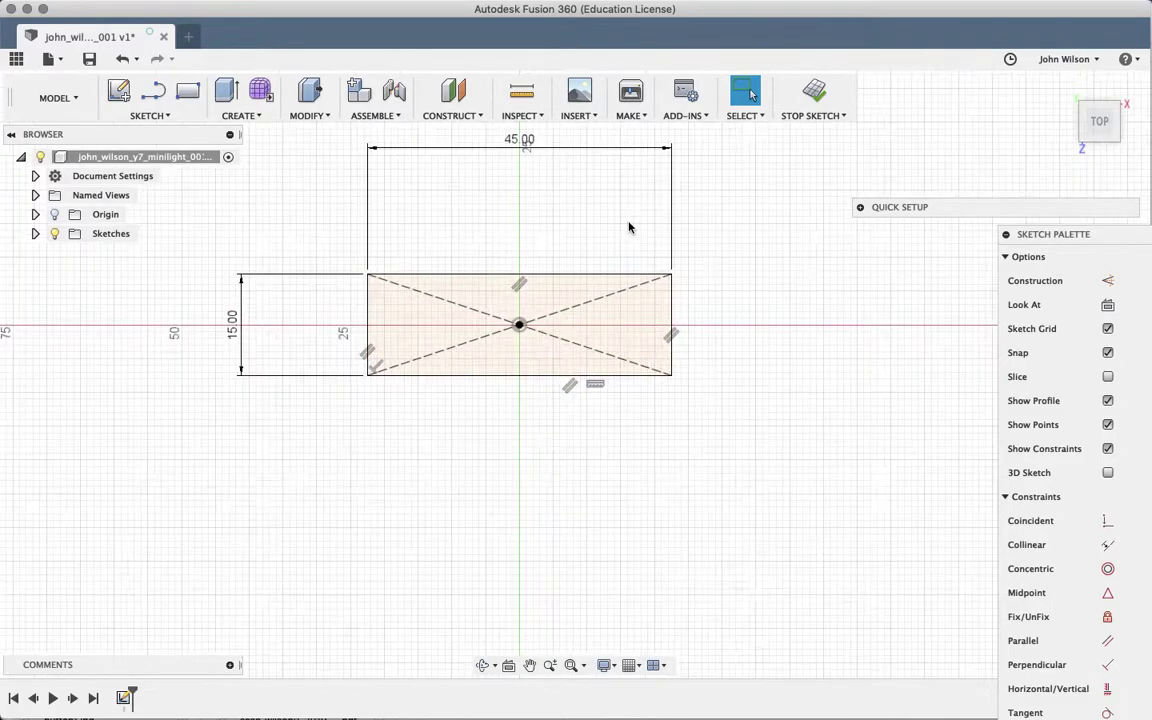
pyautogui.scroll(-5, 629, 227)
pyautogui.scroll(5, 629, 227)
pyautogui.scroll(-5, 629, 227)
pyautogui.scroll(5, 629, 227)
pyautogui.scroll(-5, 629, 227)
pyautogui.scroll(-2, 629, 227)
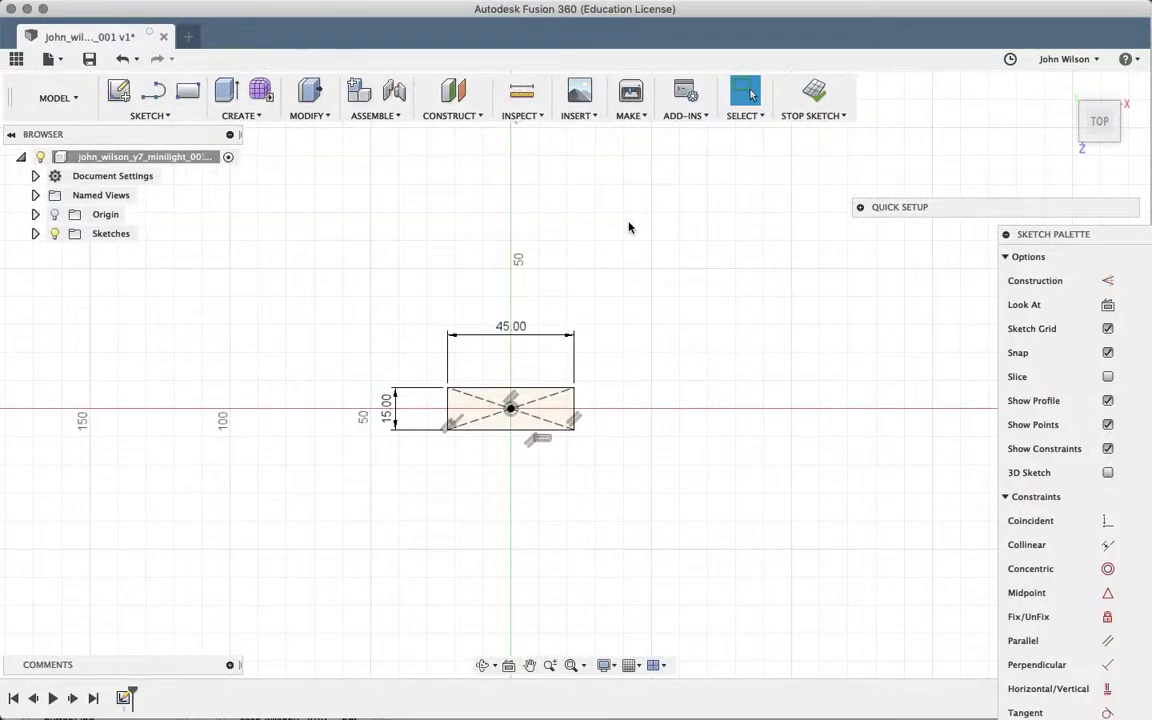
pyautogui.scroll(5, 629, 219)
pyautogui.scroll(-6, 629, 219)
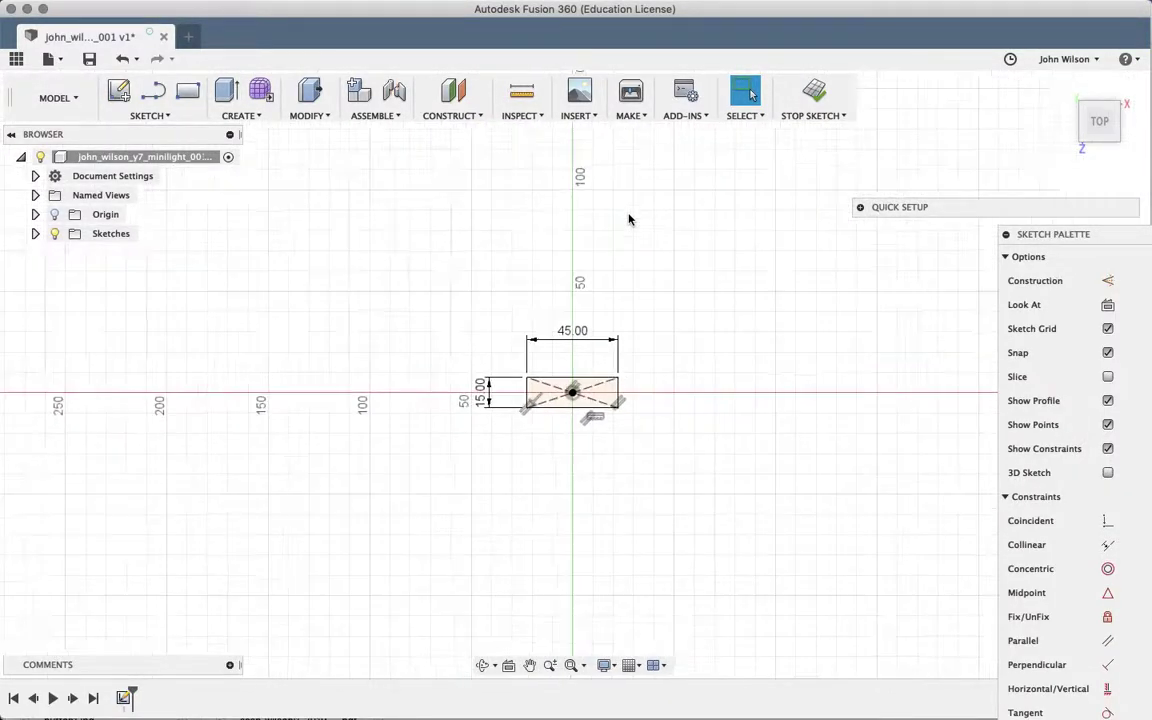
pyautogui.scroll(5, 629, 219)
pyautogui.scroll(-6, 629, 219)
pyautogui.scroll(5, 629, 219)
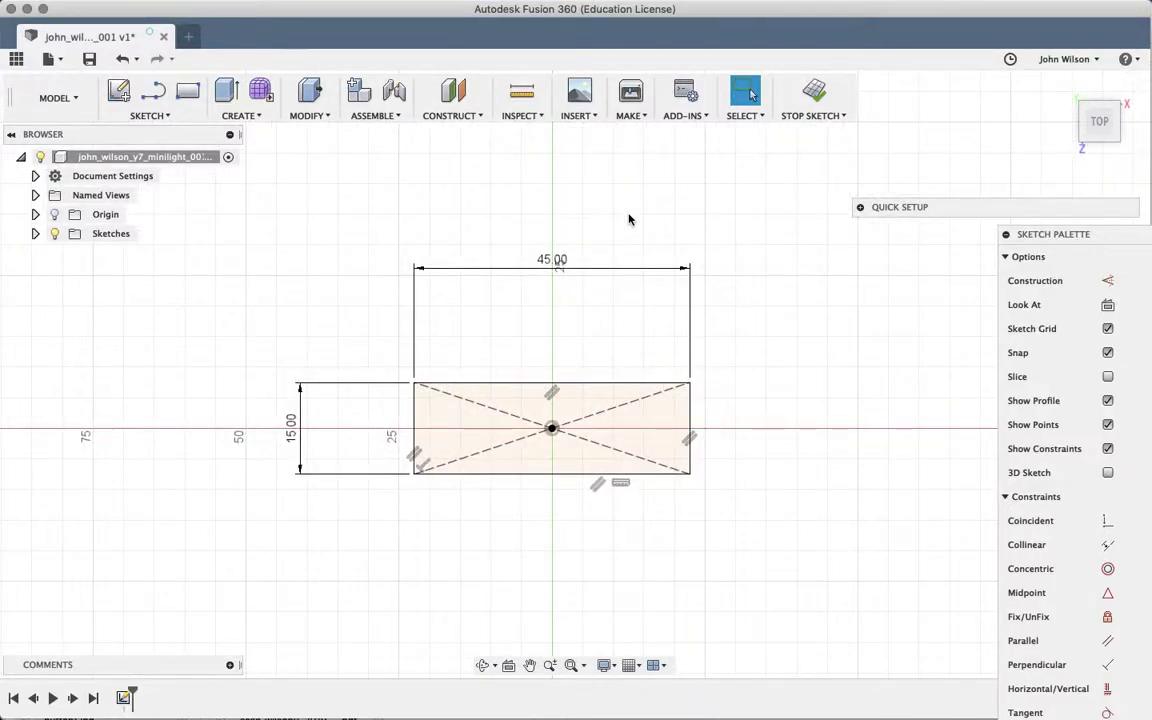
pyautogui.scroll(-2, 800, 357)
pyautogui.hscroll(-5, 800, 357)
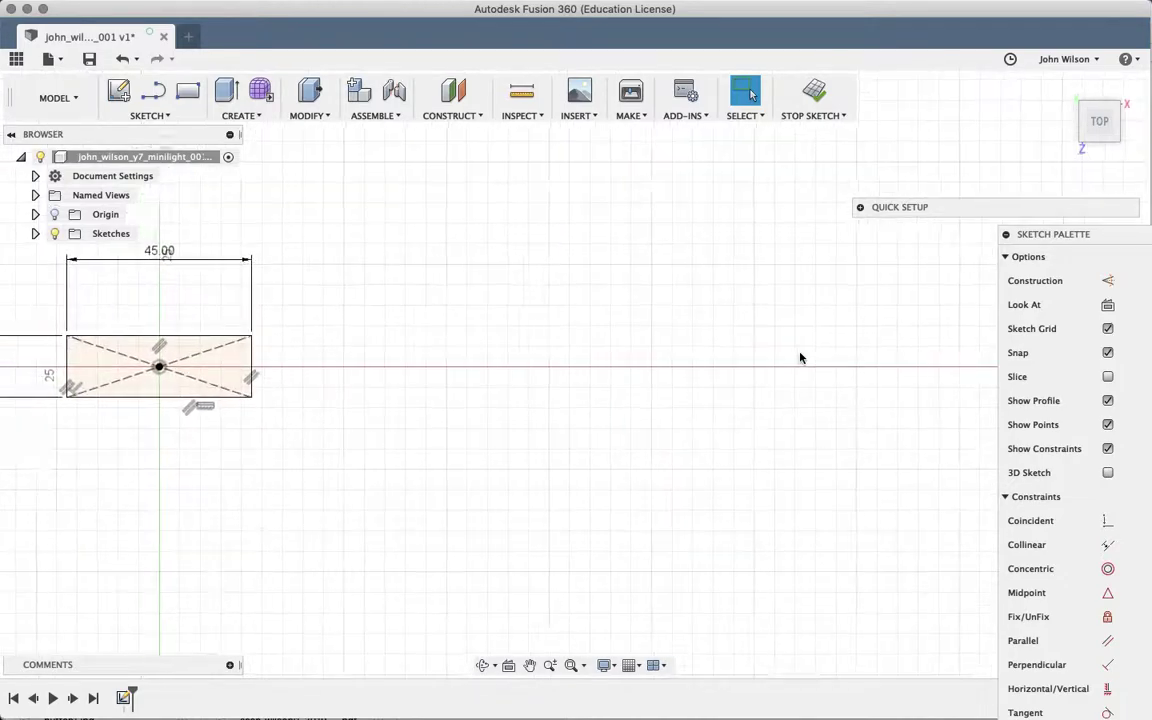
pyautogui.hscroll(-5, 800, 357)
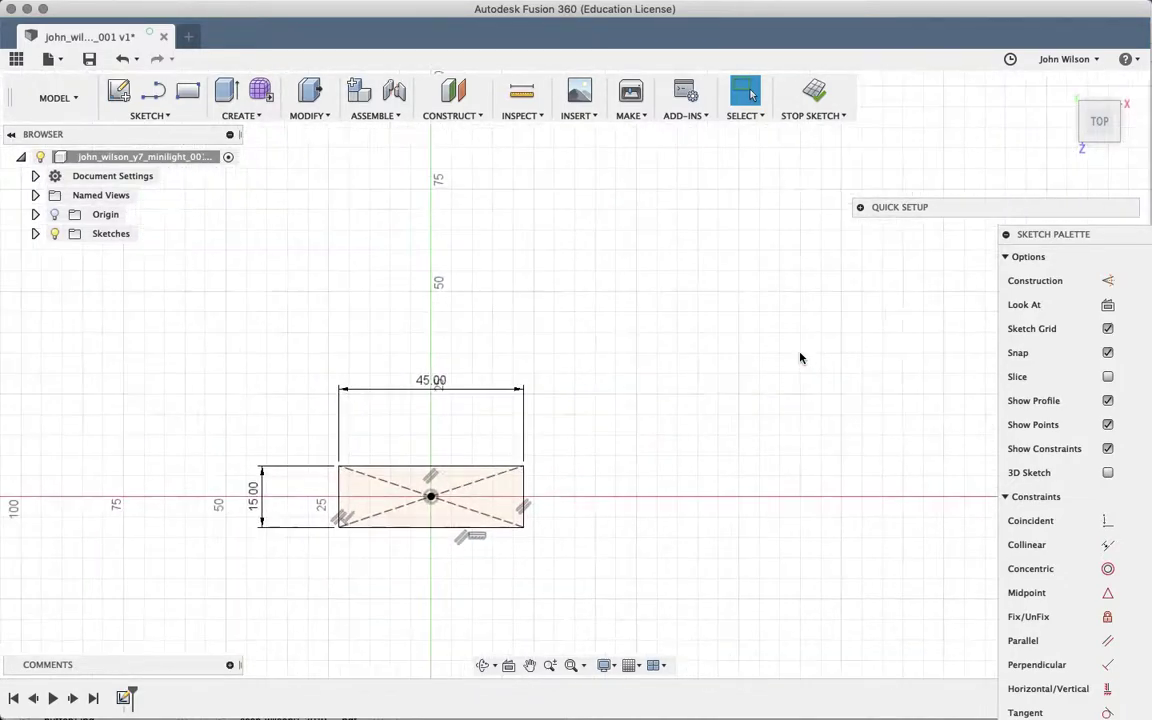
pyautogui.hscroll(5, 800, 357)
pyautogui.scroll(-4, 800, 357)
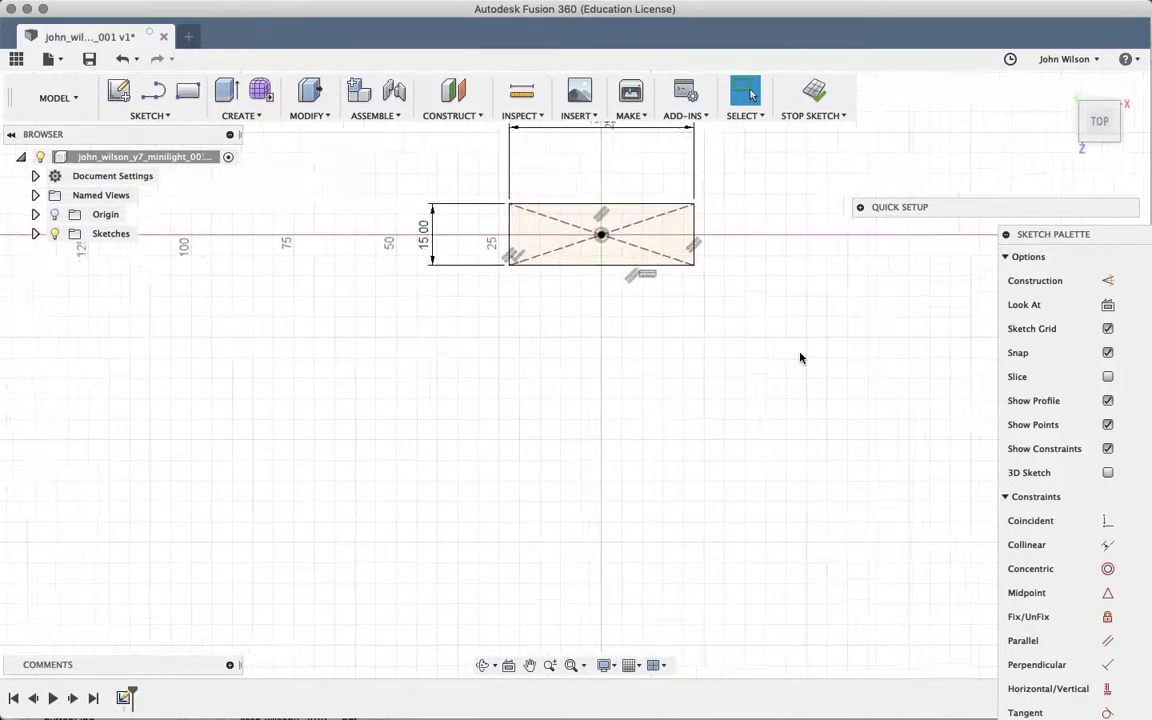
pyautogui.scroll(-2, 800, 359)
pyautogui.scroll(5, 800, 359)
pyautogui.hscroll(-3, 800, 359)
pyautogui.scroll(5, 503, 383)
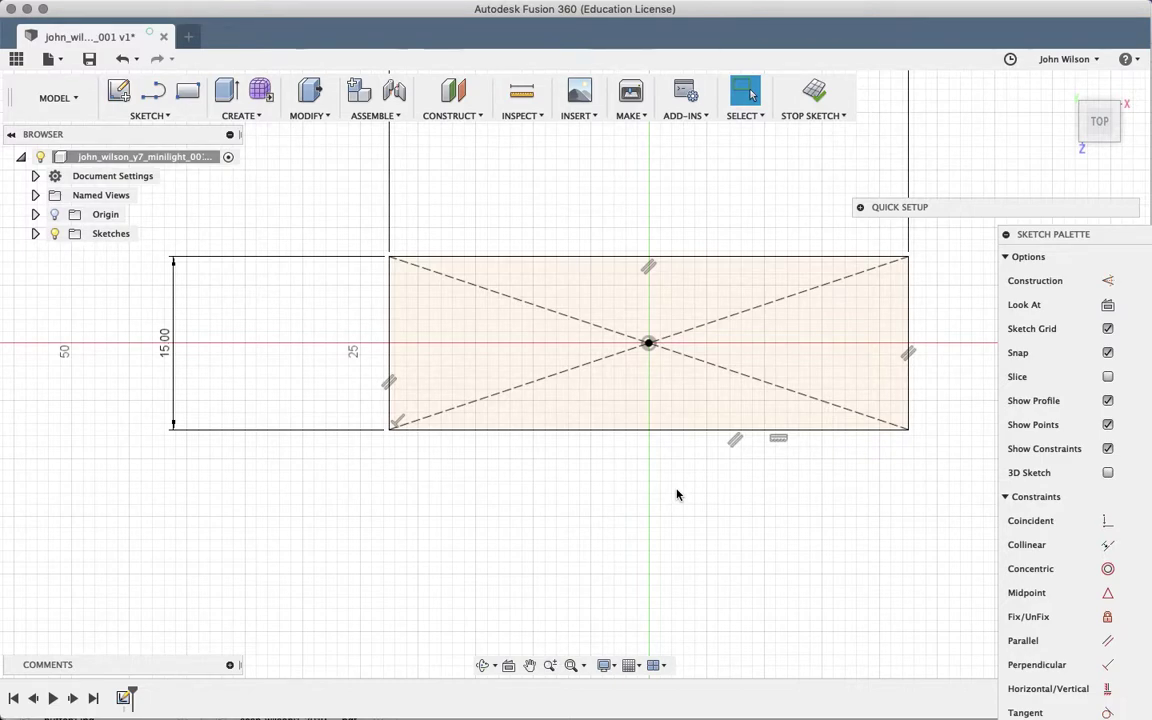
pyautogui.hscroll(3, 676, 494)
pyautogui.scroll(-2, 676, 494)
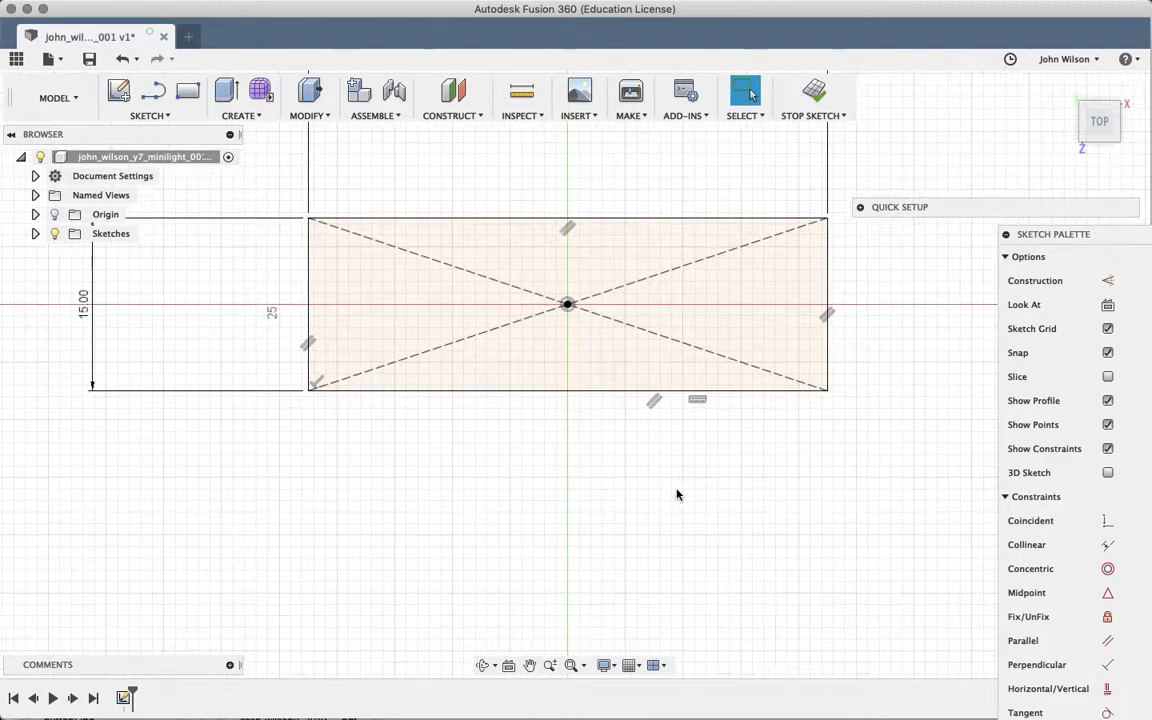
# Free-orbit the rectangle sketch into a tilted 3D view, then stop orbiting.
pyautogui.click(481, 668)
pyautogui.moveTo(527, 607)
pyautogui.mouseDown()
pyautogui.moveTo(449, 564)
pyautogui.moveTo(473, 548)
pyautogui.moveTo(584, 612)
pyautogui.moveTo(640, 532)
pyautogui.moveTo(661, 532)
pyautogui.moveTo(602, 543)
pyautogui.moveTo(663, 535)
pyautogui.mouseUp()
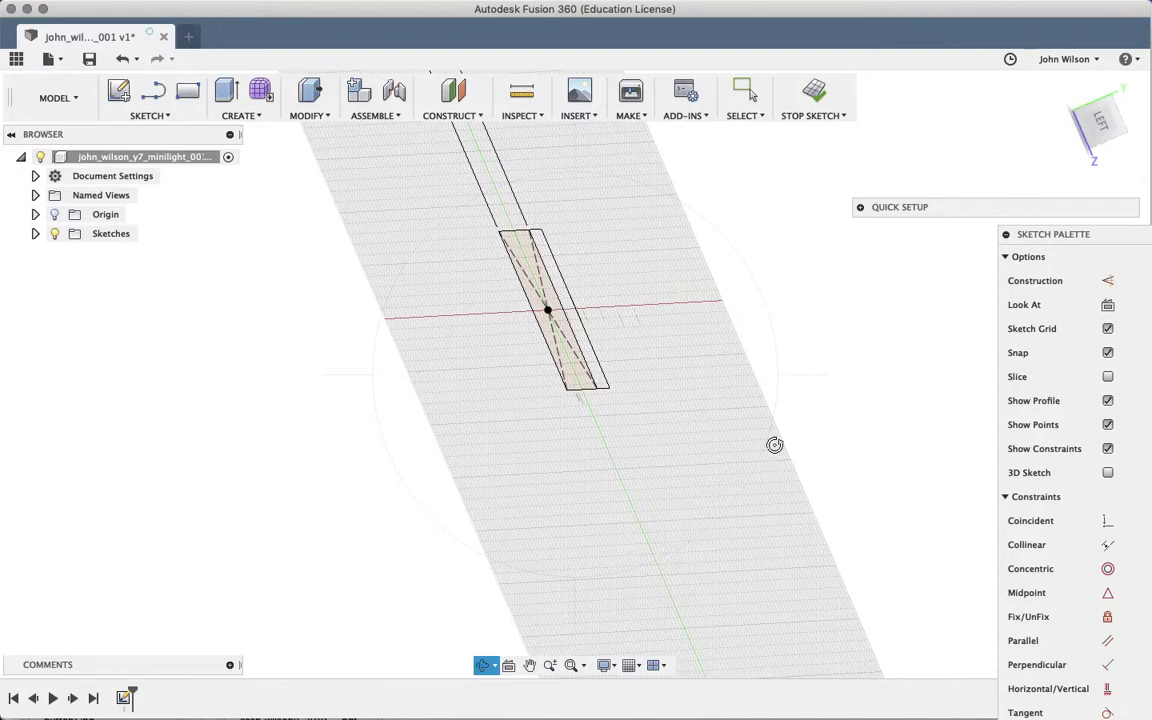
pyautogui.moveTo(774, 444); pyautogui.dragTo(774, 444)
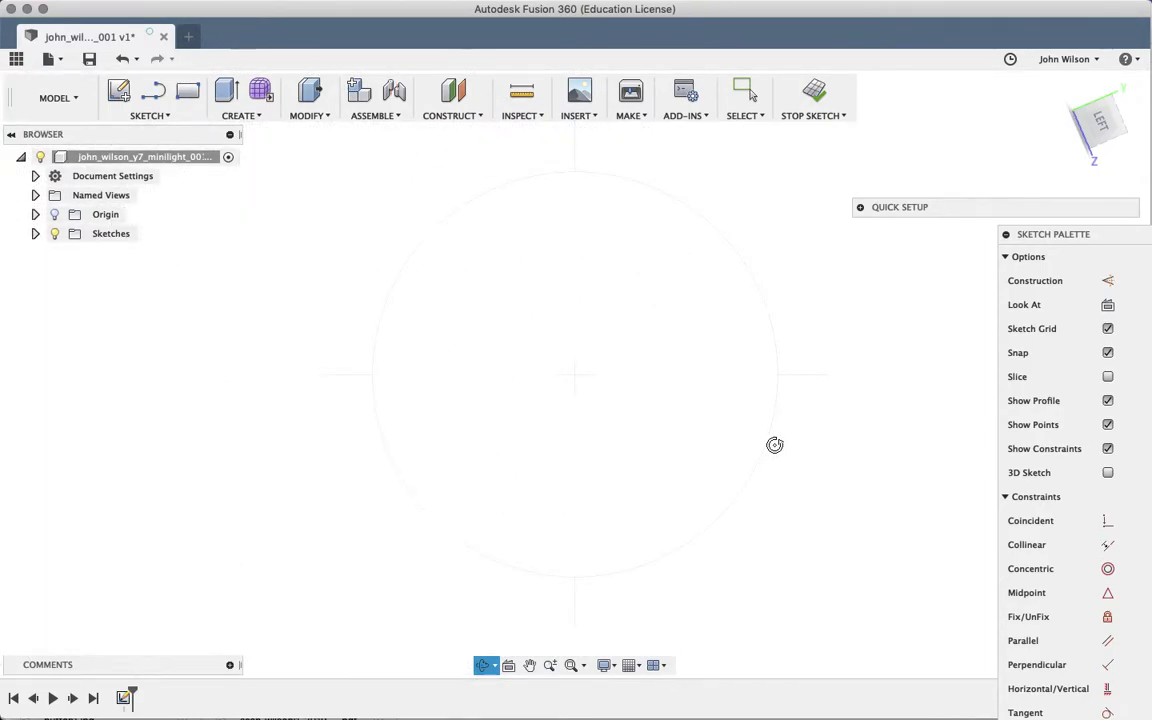
pyautogui.press('Escape')
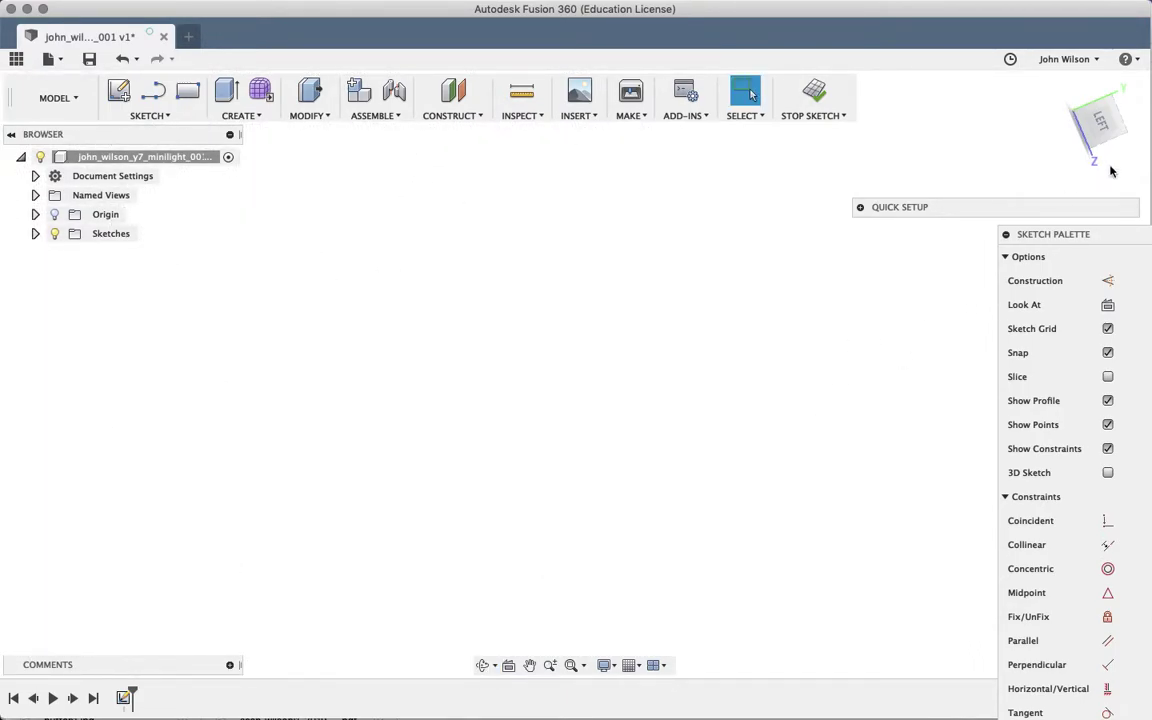
# Return to an upright ViewCube TOP view, zoomed out to show the whole dimensioned rectangle.
pyautogui.click(1064, 87)
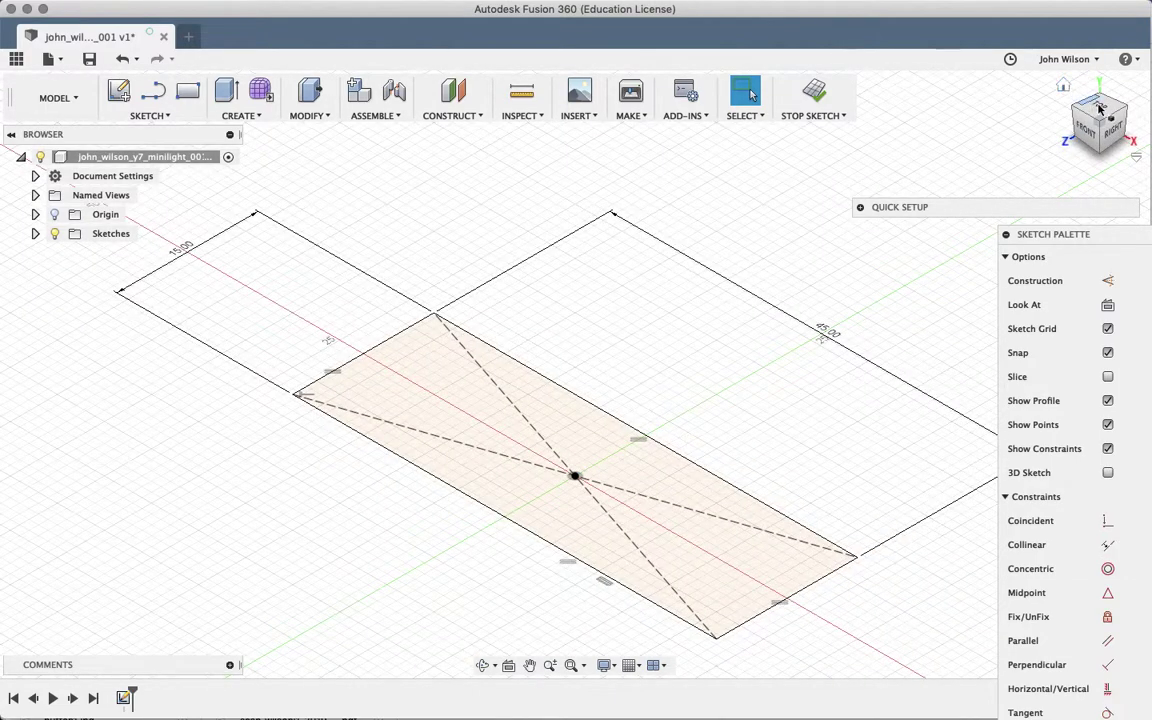
pyautogui.click(1100, 107)
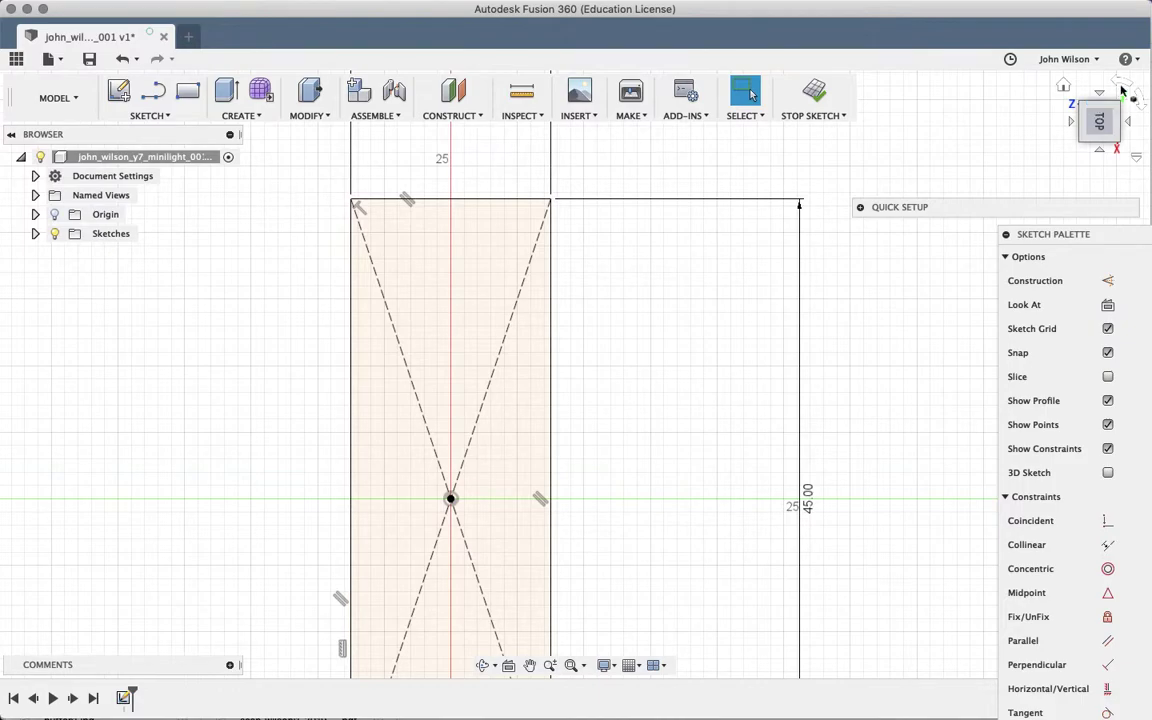
pyautogui.click(1123, 81)
pyautogui.click(1123, 81)
pyautogui.click(1123, 81)
pyautogui.click(1123, 81)
pyautogui.click(1123, 81)
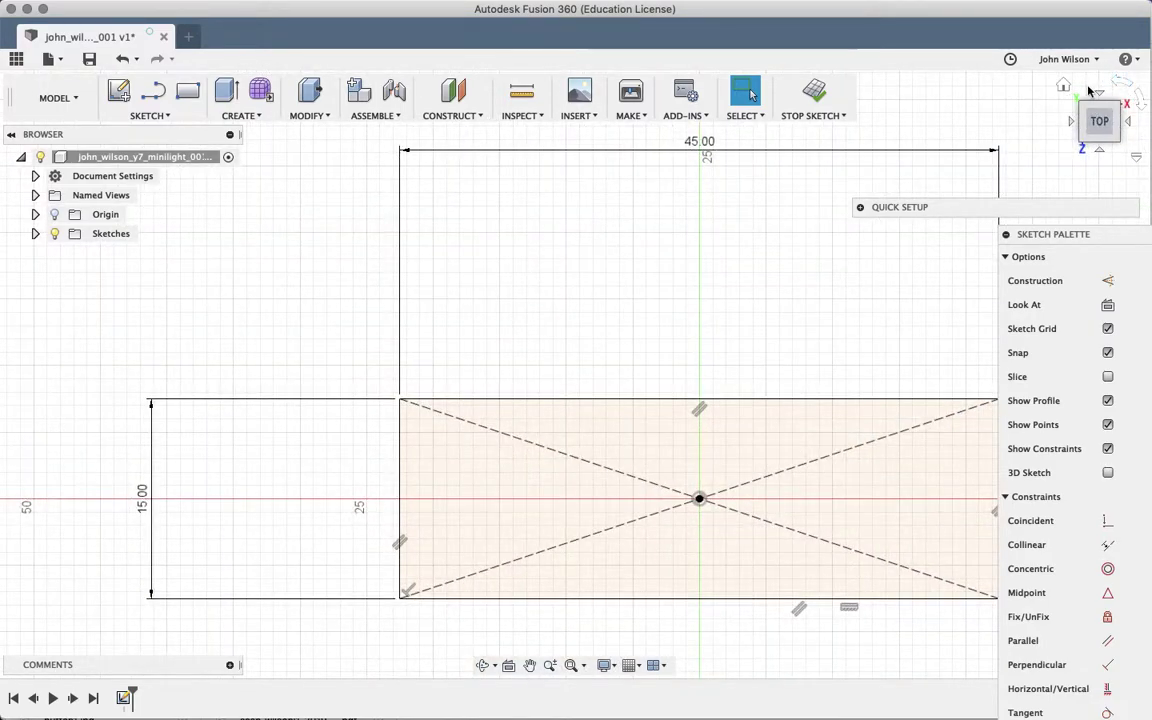
pyautogui.click(1097, 141)
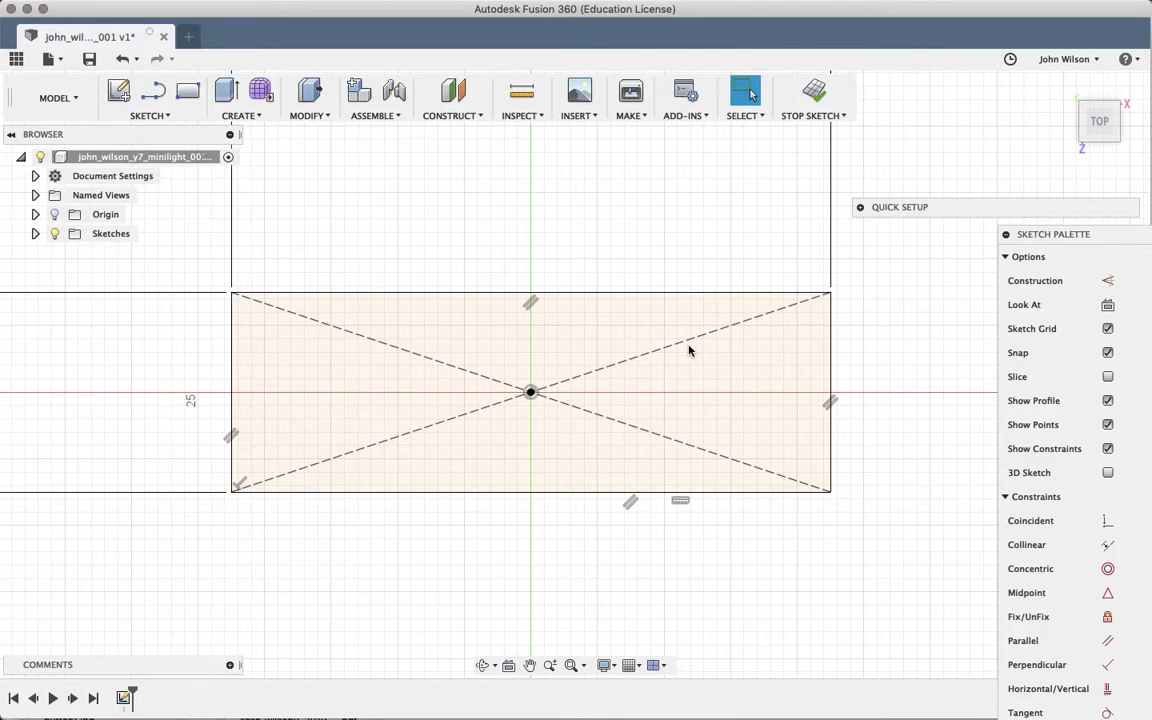
pyautogui.scroll(-3, 688, 349)
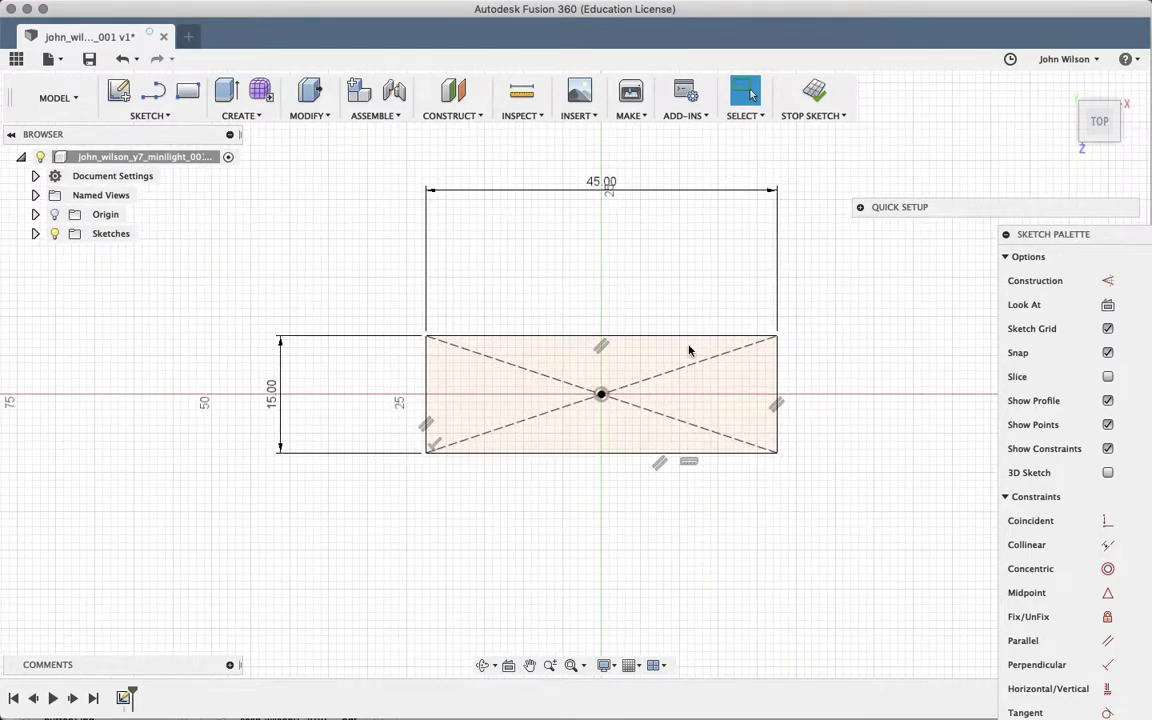
pyautogui.scroll(-3, 688, 349)
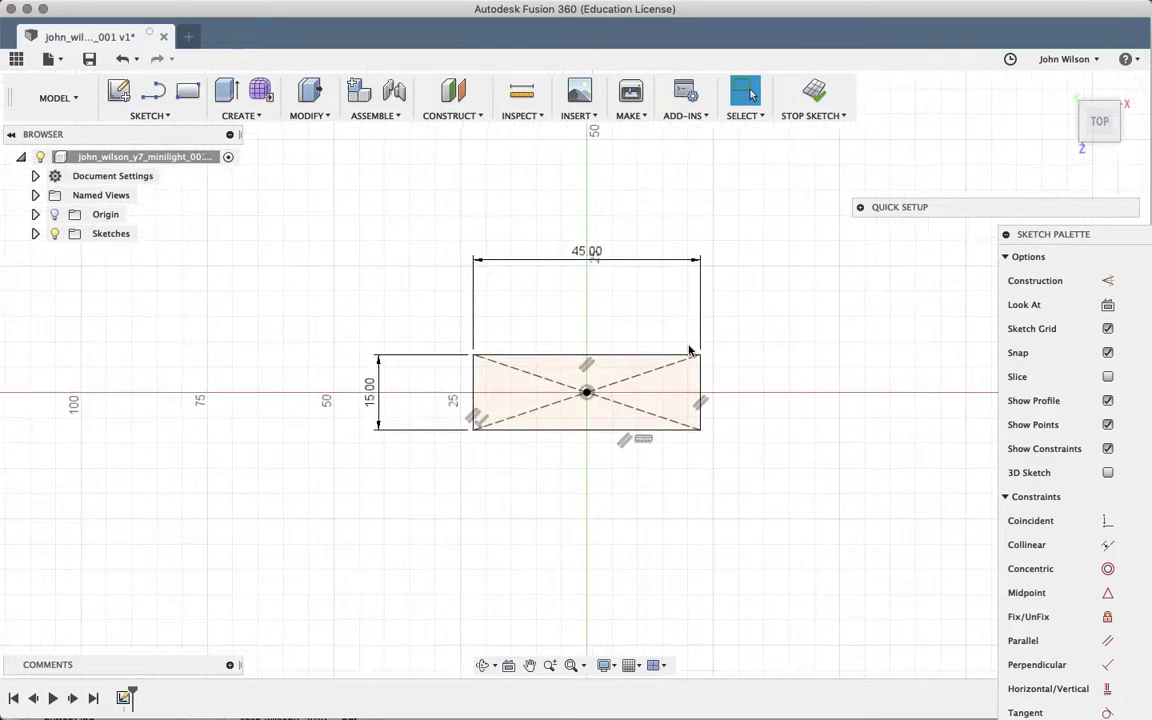
# Draw a 25 mm Center Diameter Circle on the rectangle's right-edge midpoint.
pyautogui.click(147, 115)
pyautogui.moveTo(157, 188)
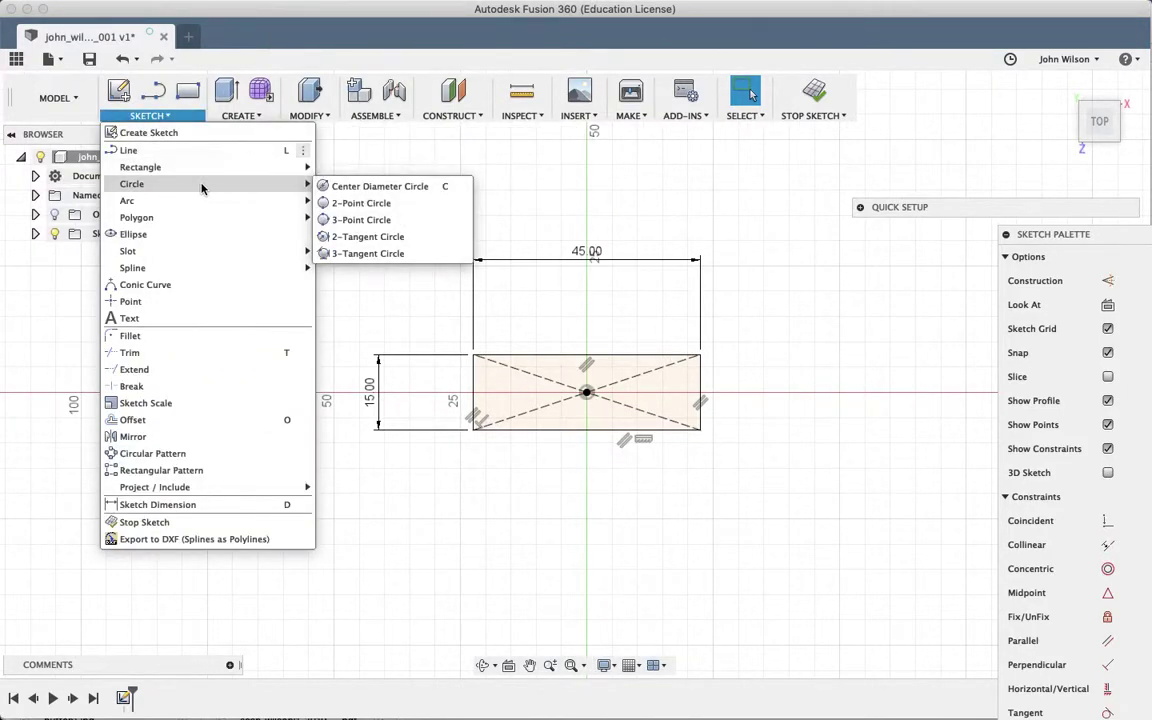
pyautogui.click(385, 189)
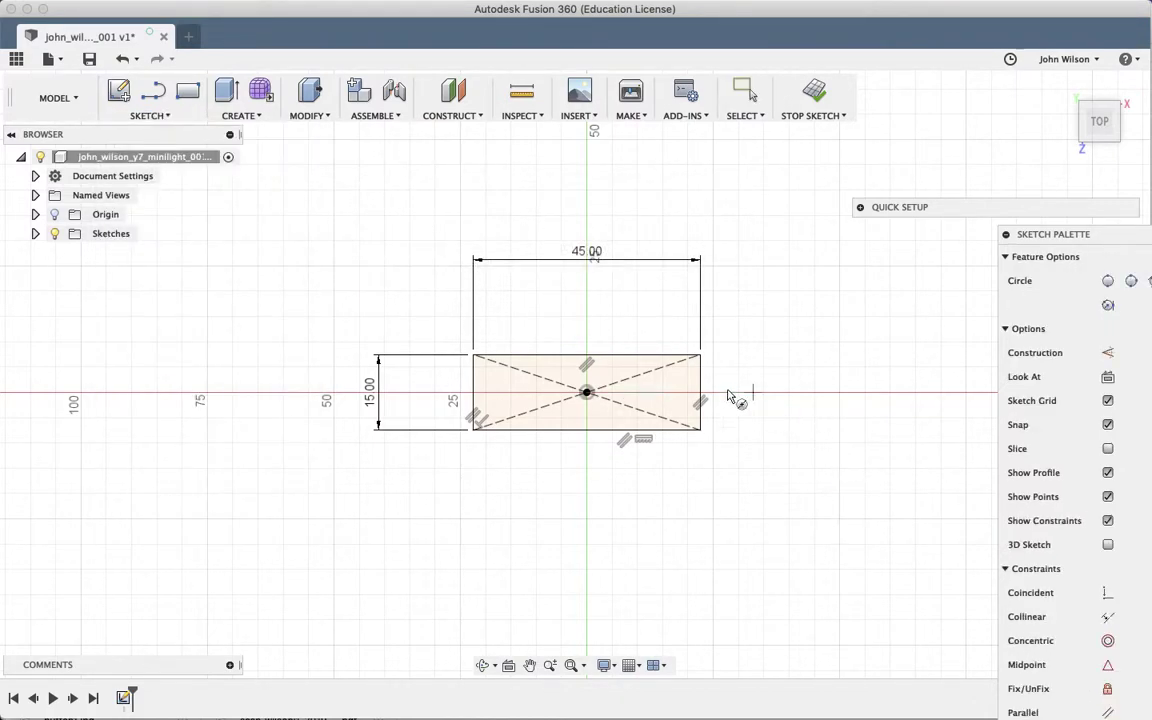
pyautogui.scroll(5, 753, 364)
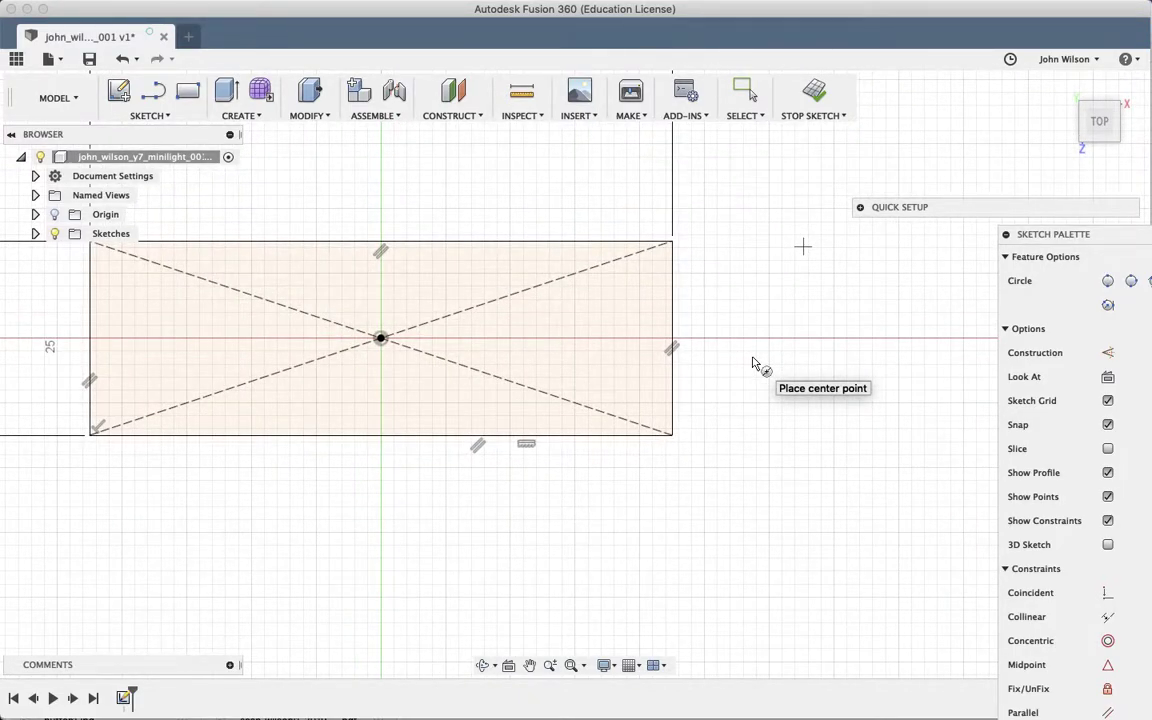
pyautogui.scroll(2, 753, 364)
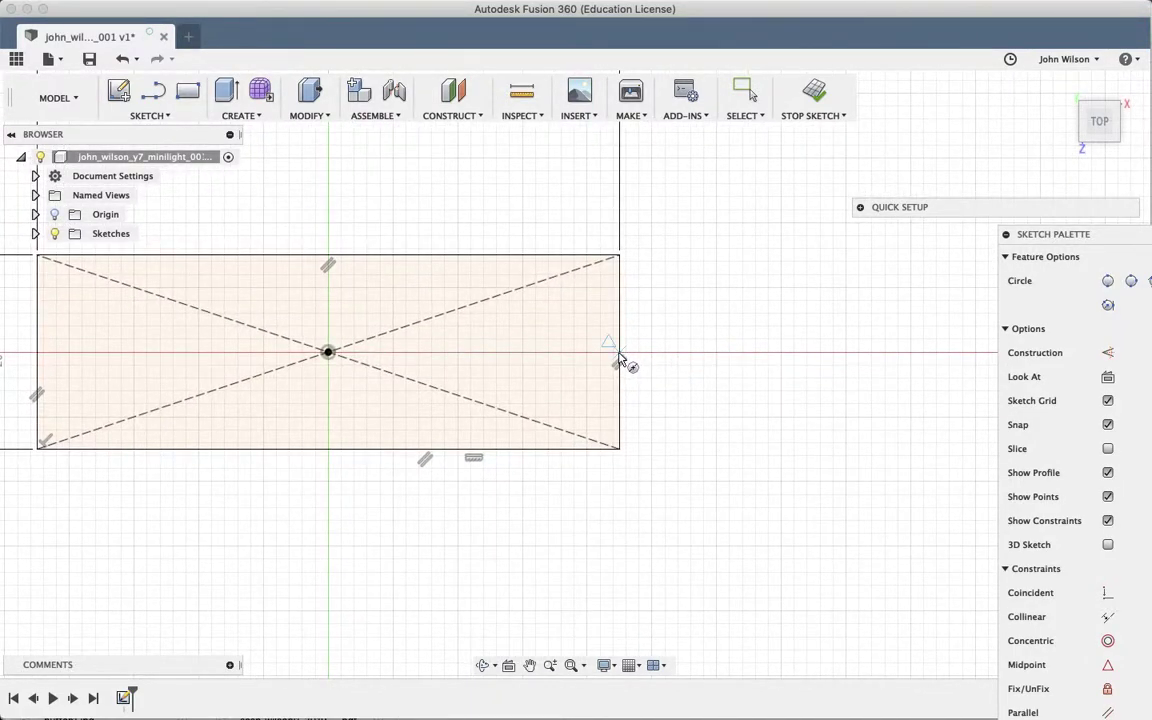
pyautogui.click(619, 354)
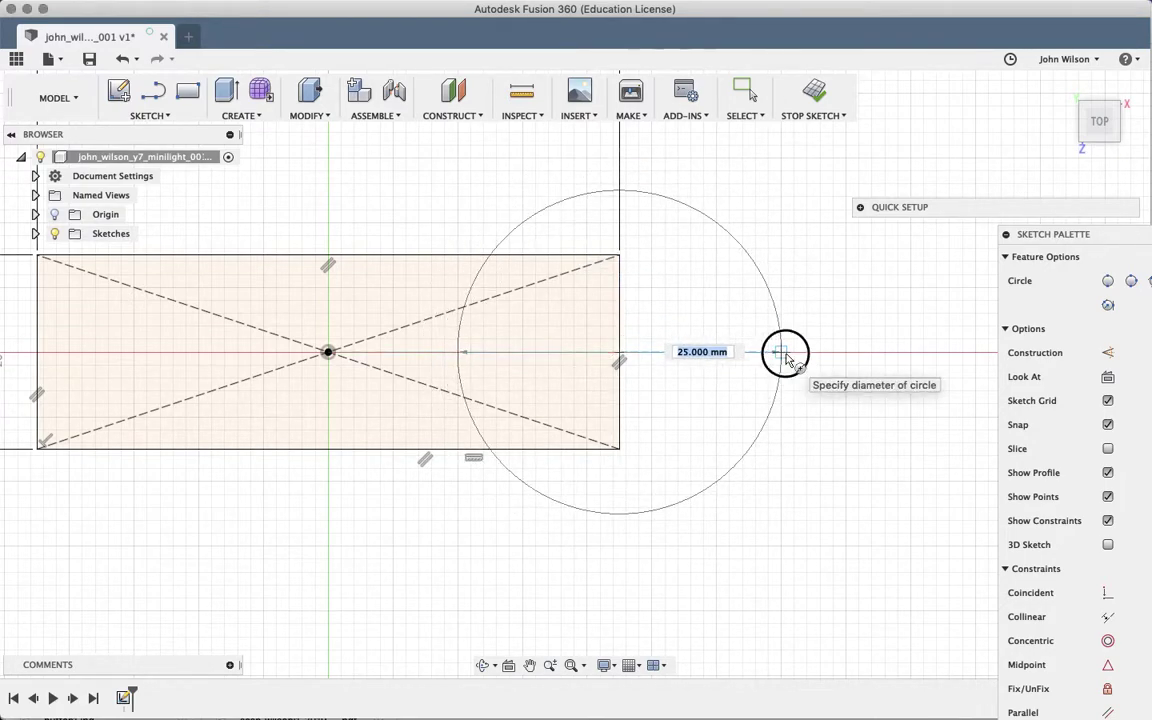
pyautogui.click(785, 357)
pyautogui.press('Escape')
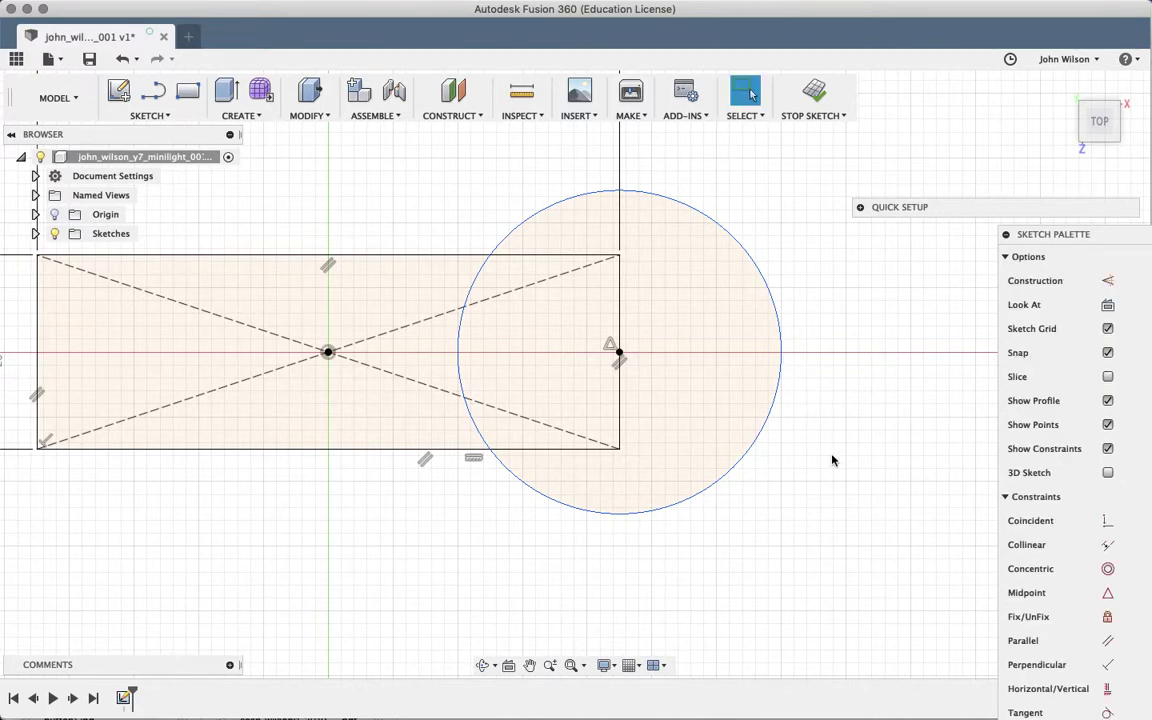
pyautogui.hscroll(-5, 848, 476)
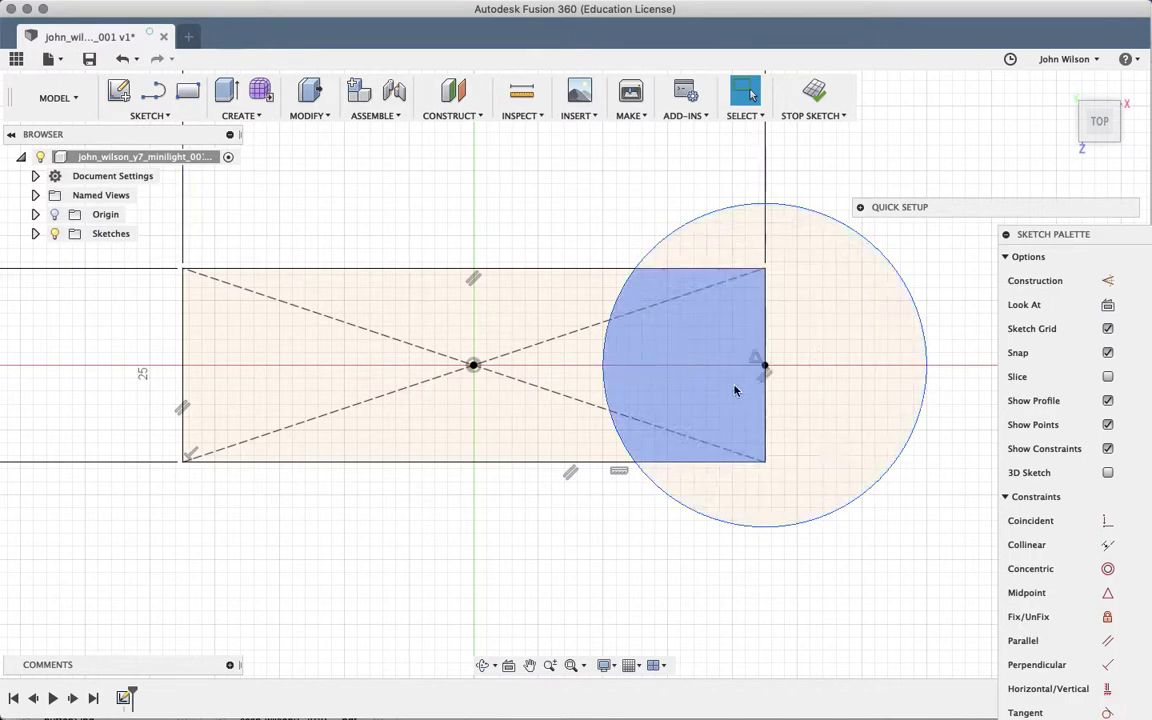
pyautogui.hscroll(-6, 445, 565)
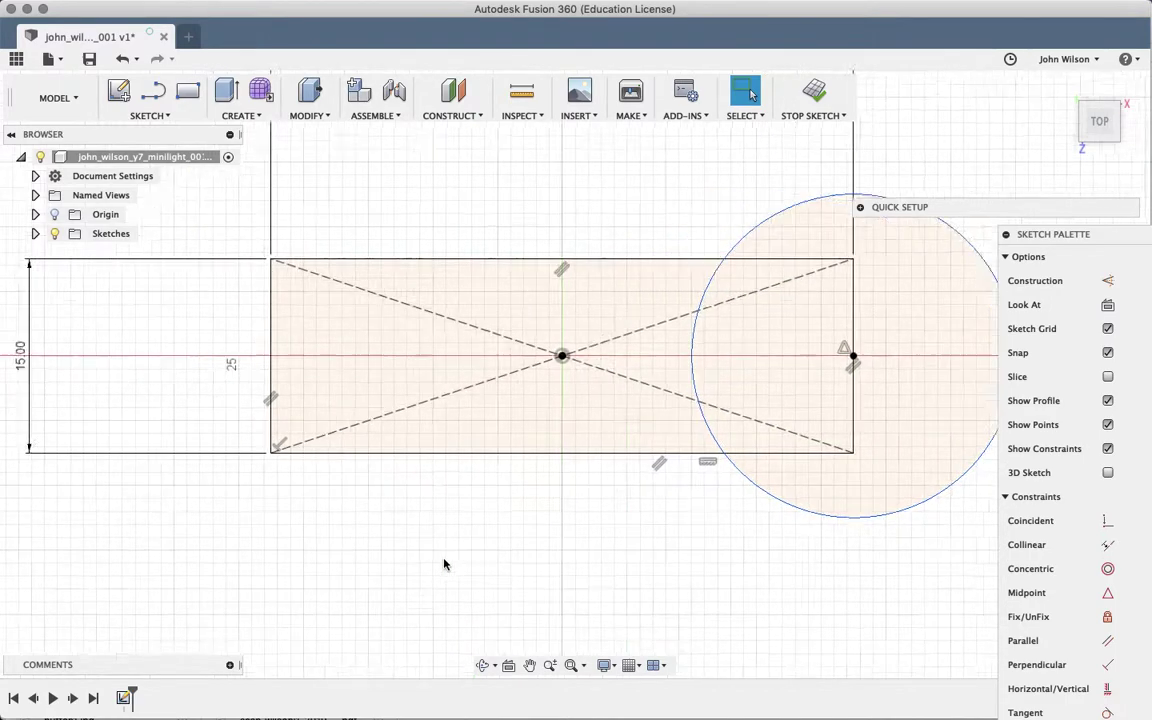
# Add a 20 mm circle at the rectangle's left-edge midpoint and fit the sketch in view.
pyautogui.press('c')
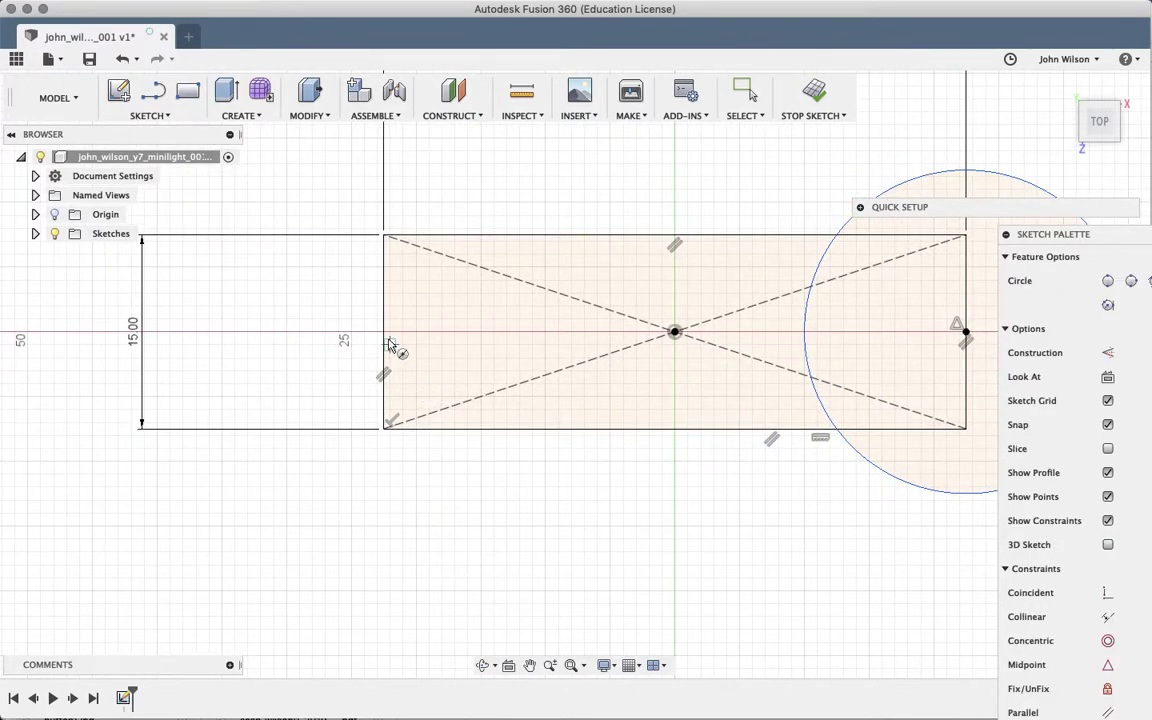
pyautogui.click(387, 338)
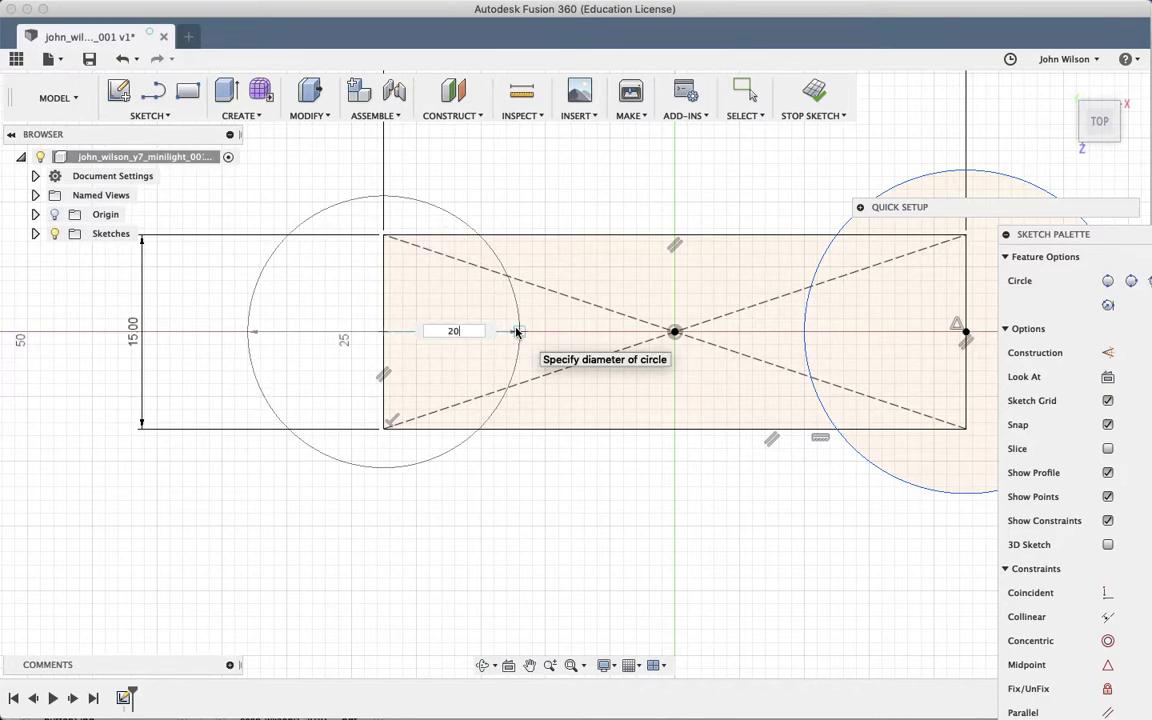
pyautogui.press('Tab')
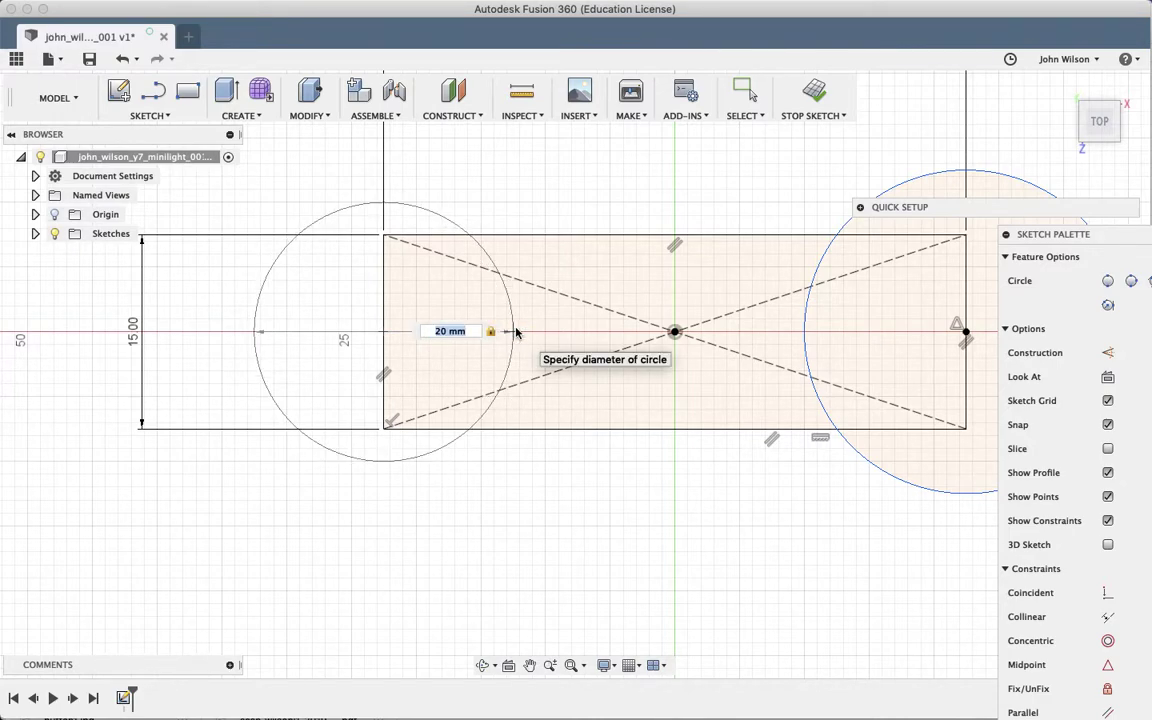
pyautogui.press('Return')
pyautogui.press('F6')
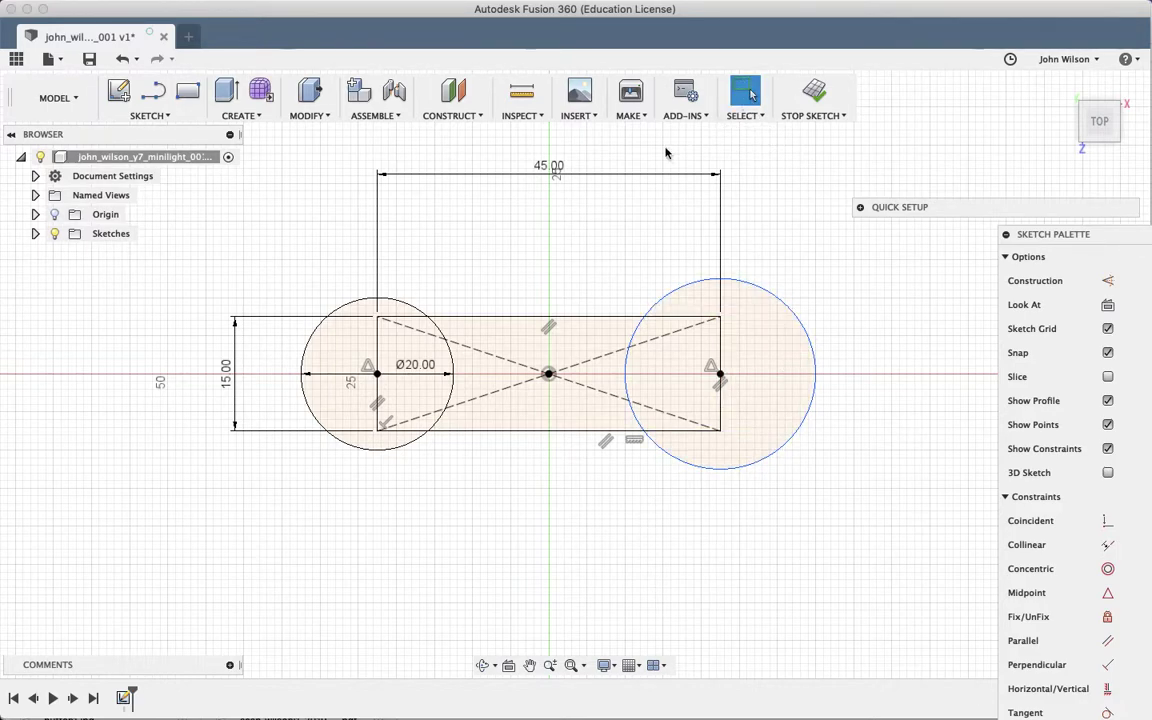
# Delete the 45.00 and 15.00 rectangle dimensions.
pyautogui.click(618, 177)
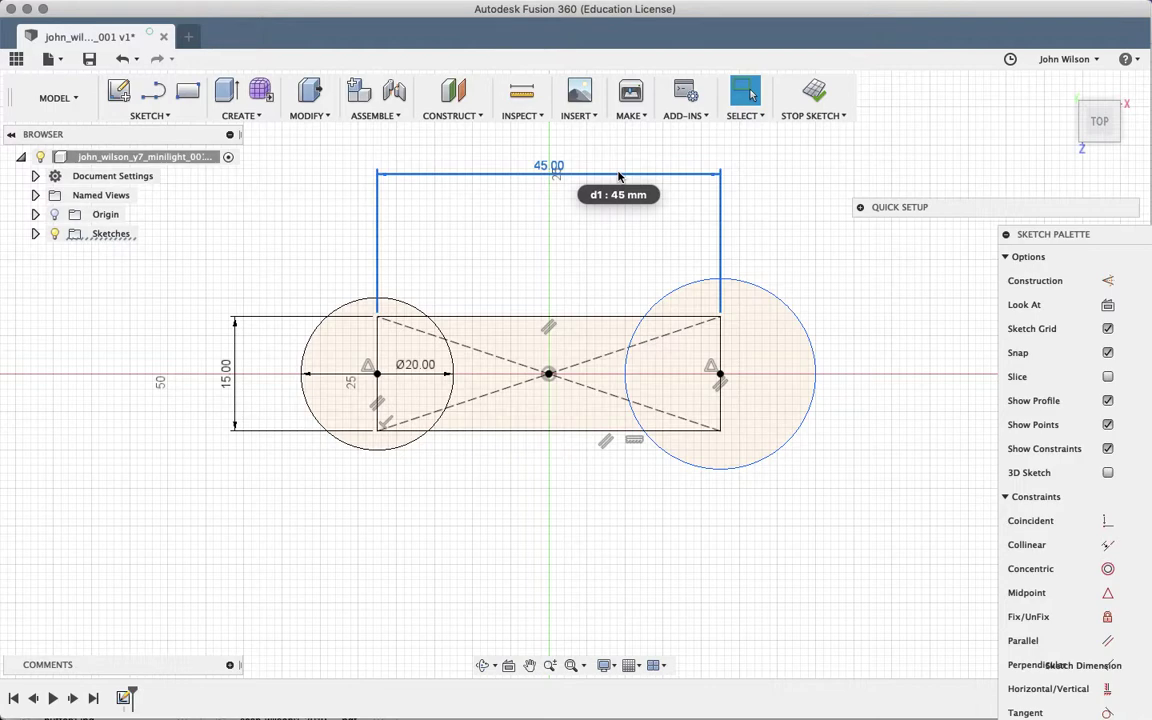
pyautogui.press('Delete')
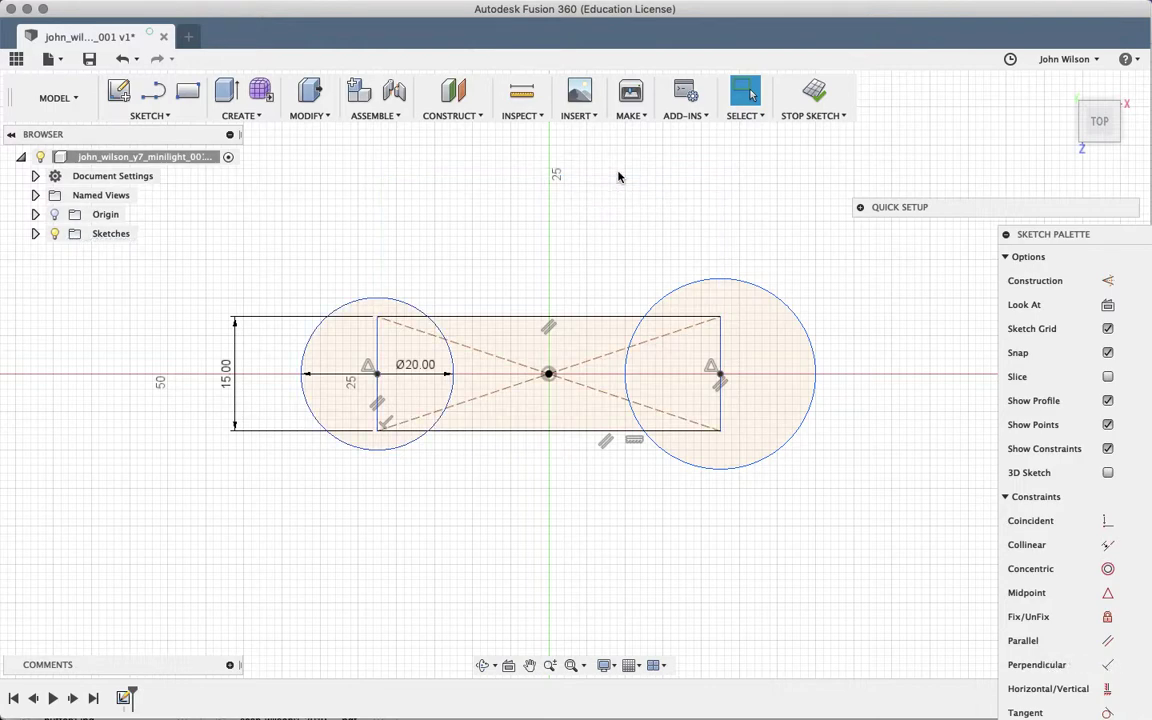
pyautogui.click(234, 352)
pyautogui.press('Delete')
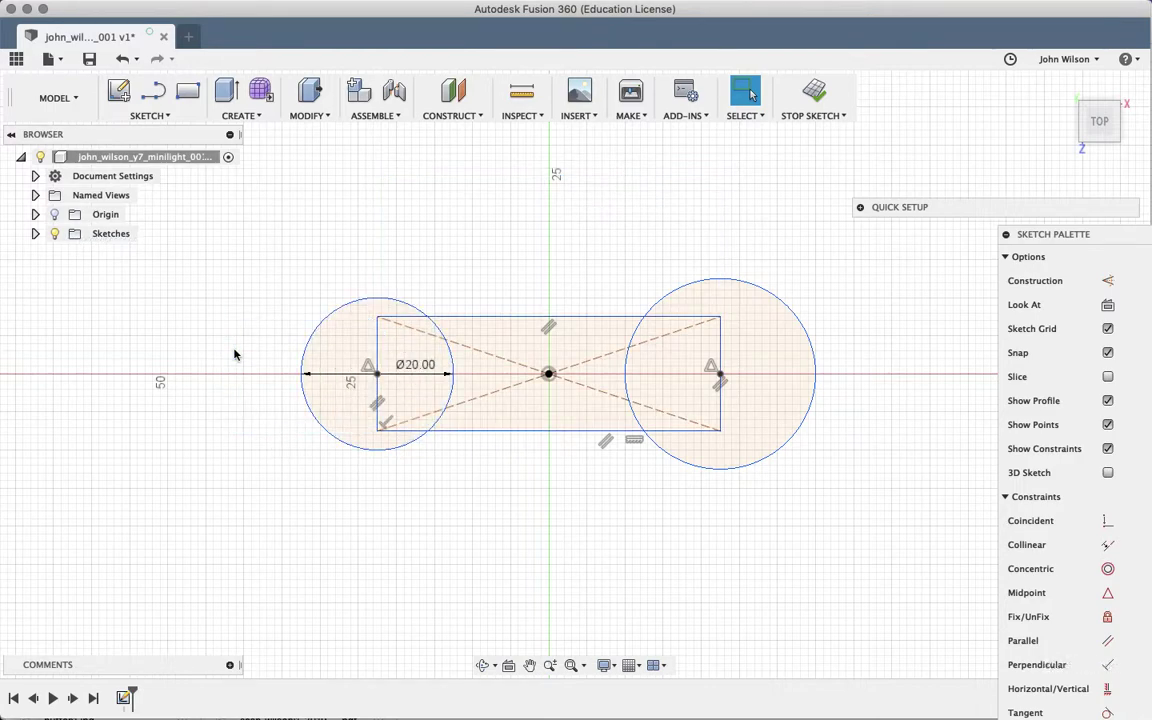
# Delete both diagonal construction lines, undoing an accidental top-edge deletion.
pyautogui.click(495, 360)
pyautogui.press('Delete')
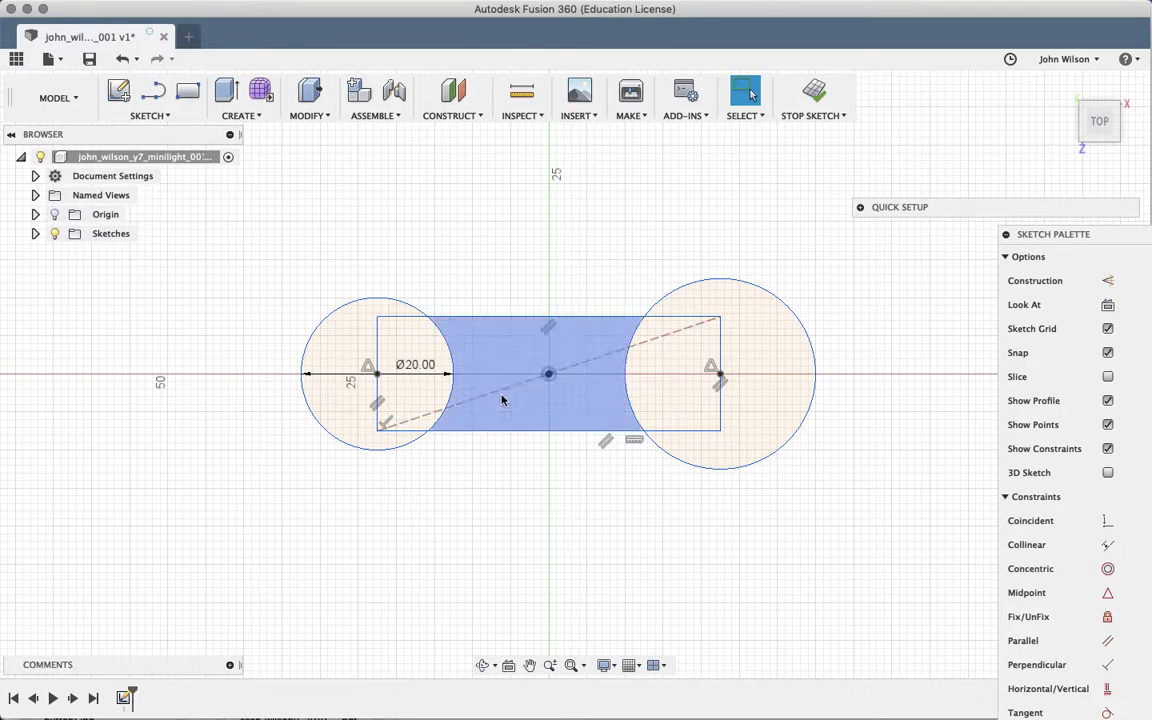
pyautogui.press('Delete')
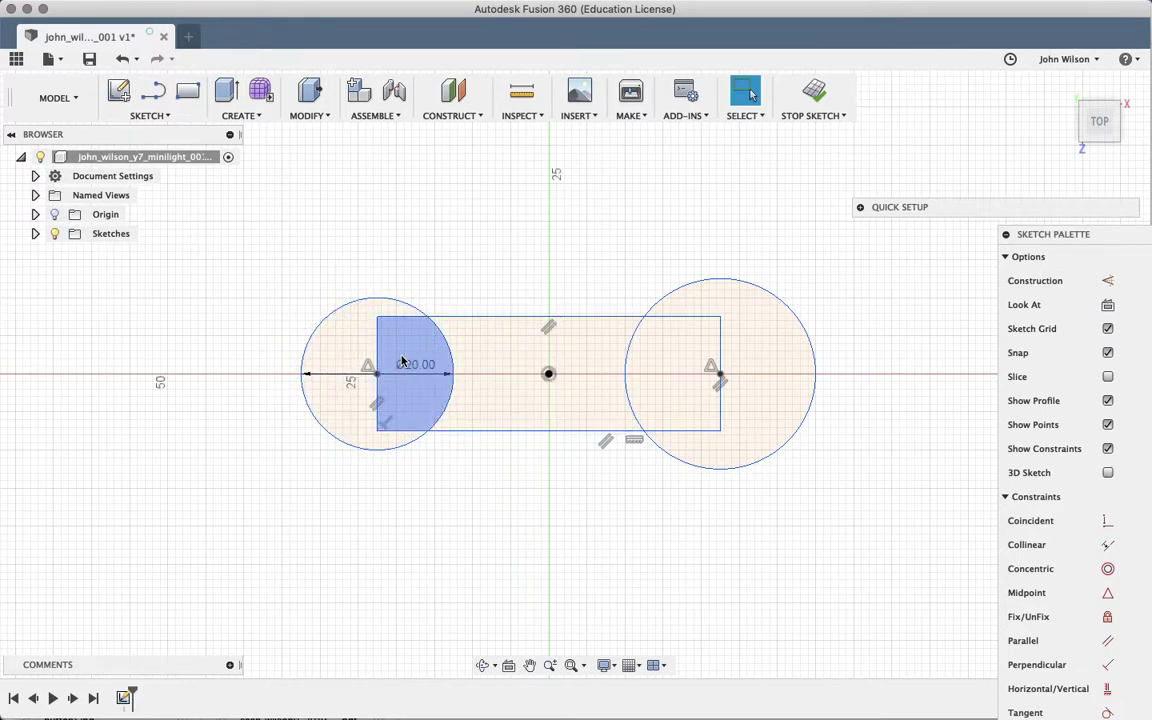
pyautogui.click(464, 318)
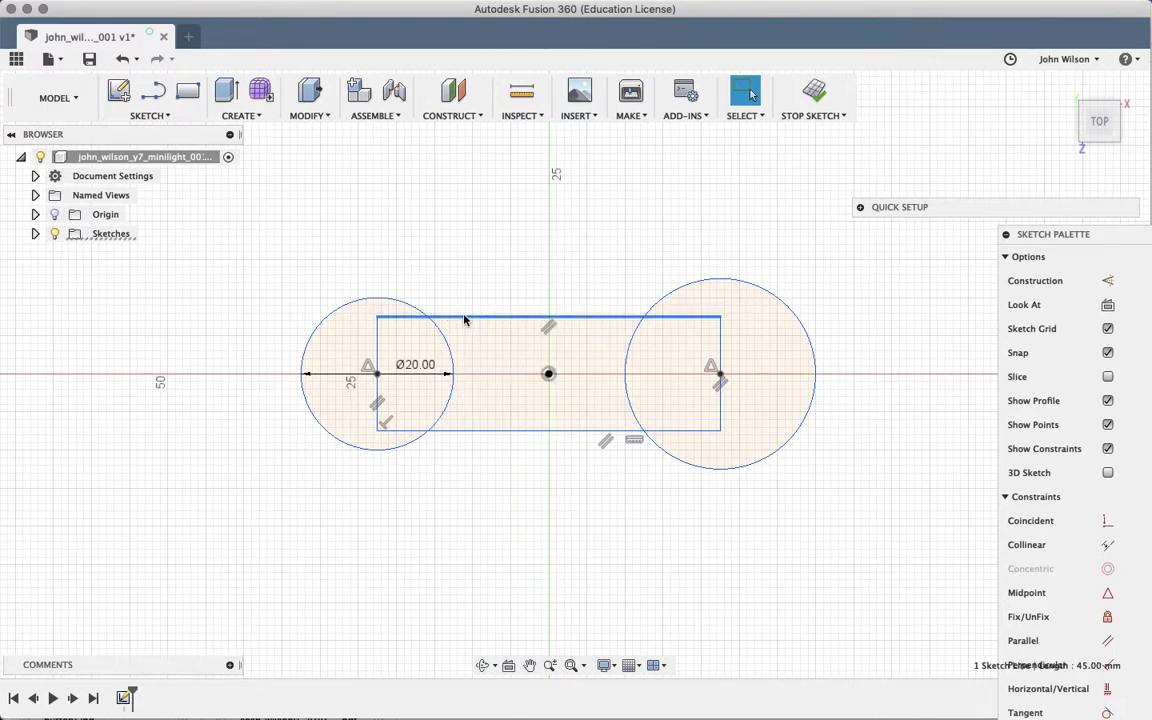
pyautogui.press('Delete')
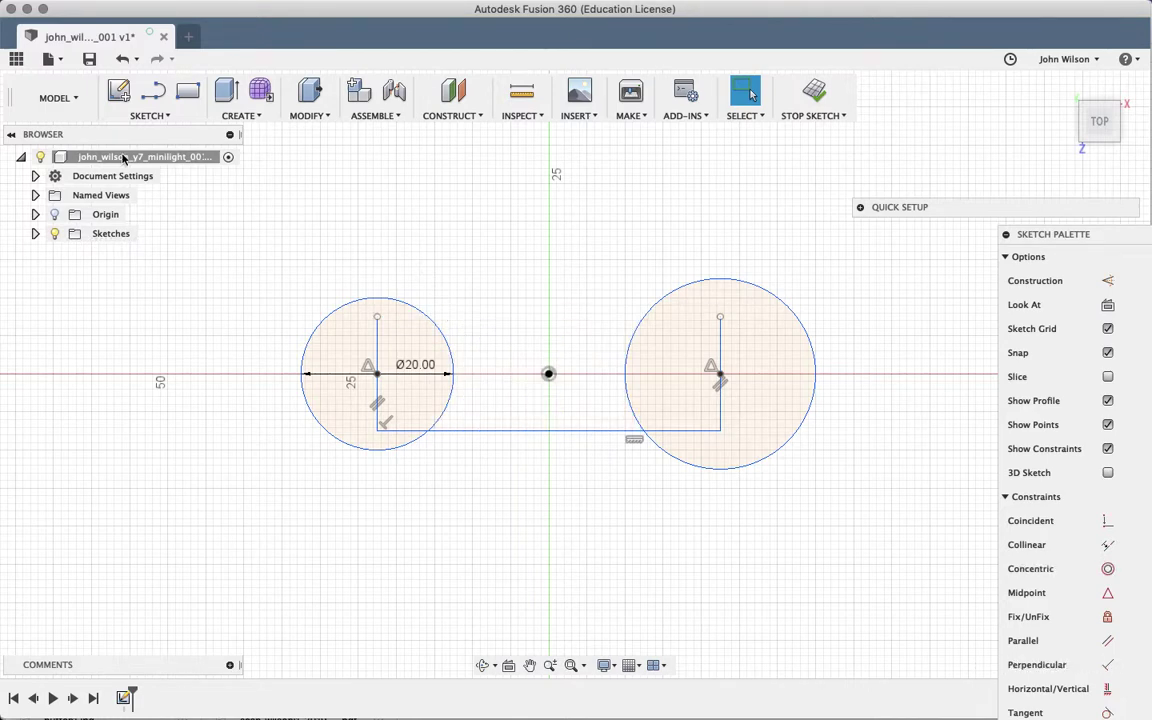
pyautogui.click(121, 60)
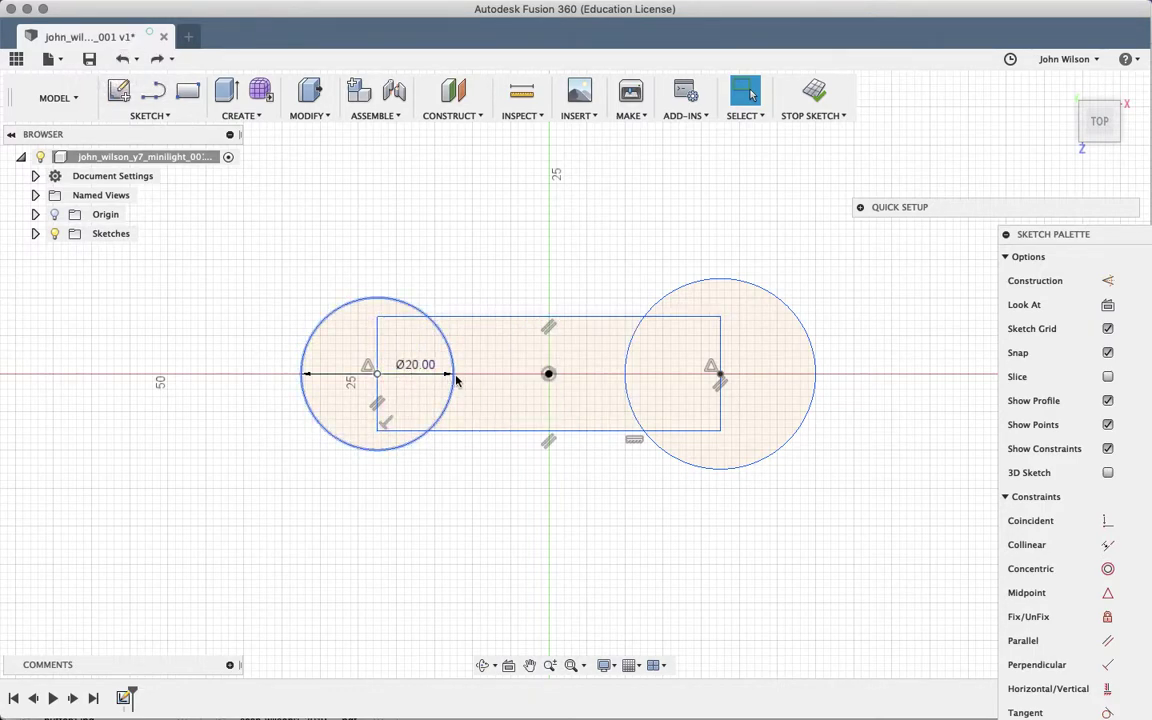
# Trim the rectangle's edges inside the left circle and that circle's arc inside the rectangle.
pyautogui.press('t')
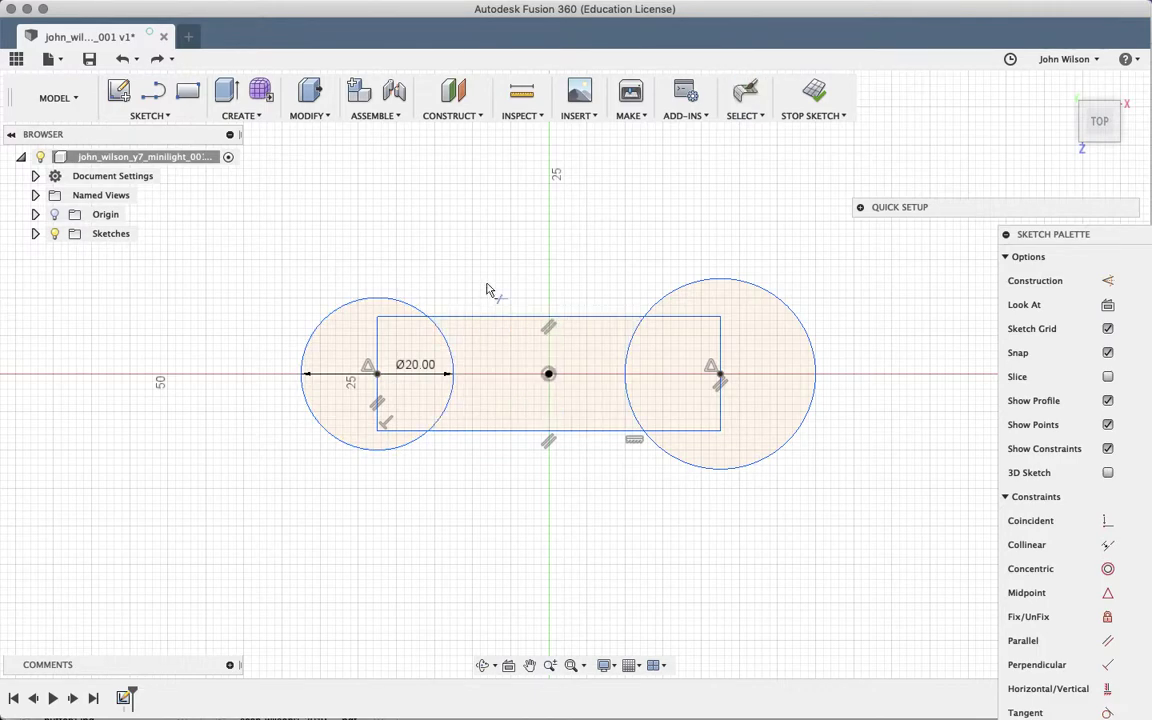
pyautogui.click(395, 320)
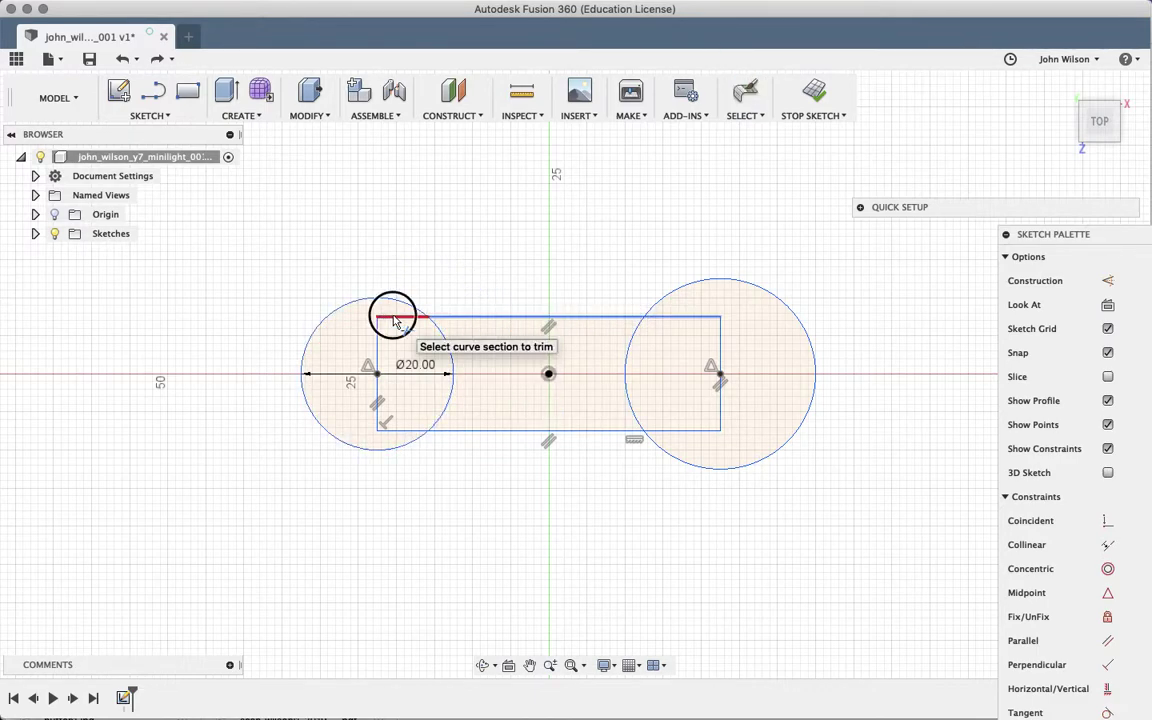
pyautogui.click(377, 365)
pyautogui.click(402, 429)
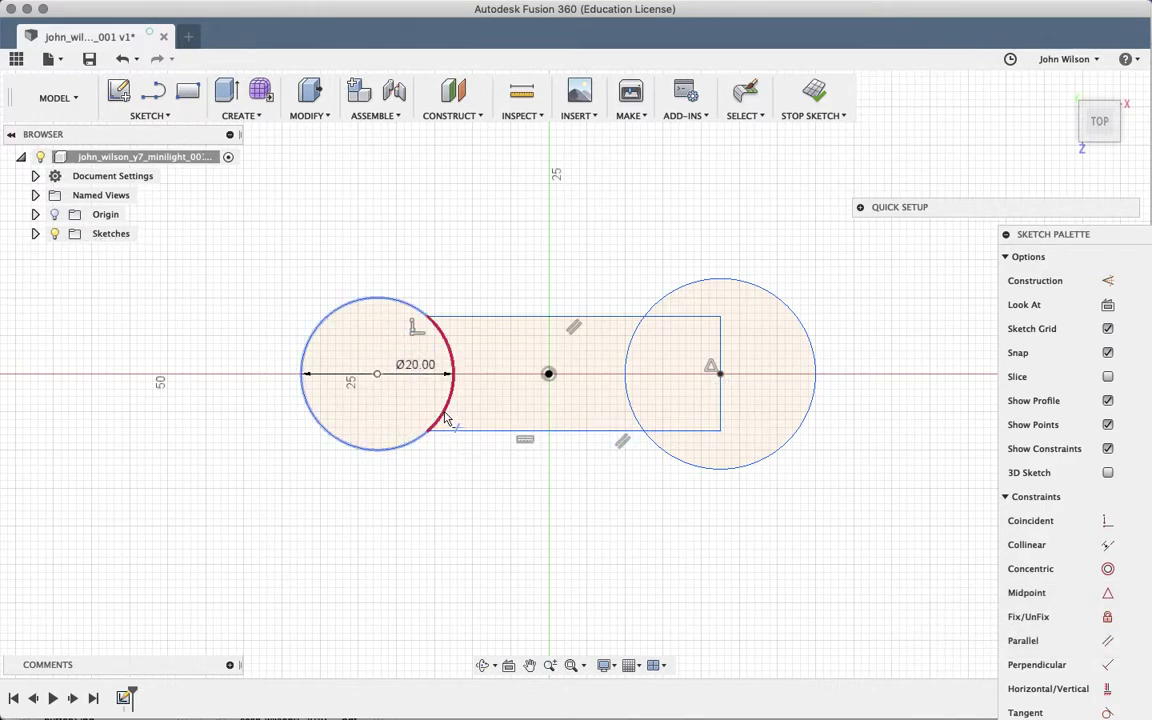
pyautogui.click(440, 415)
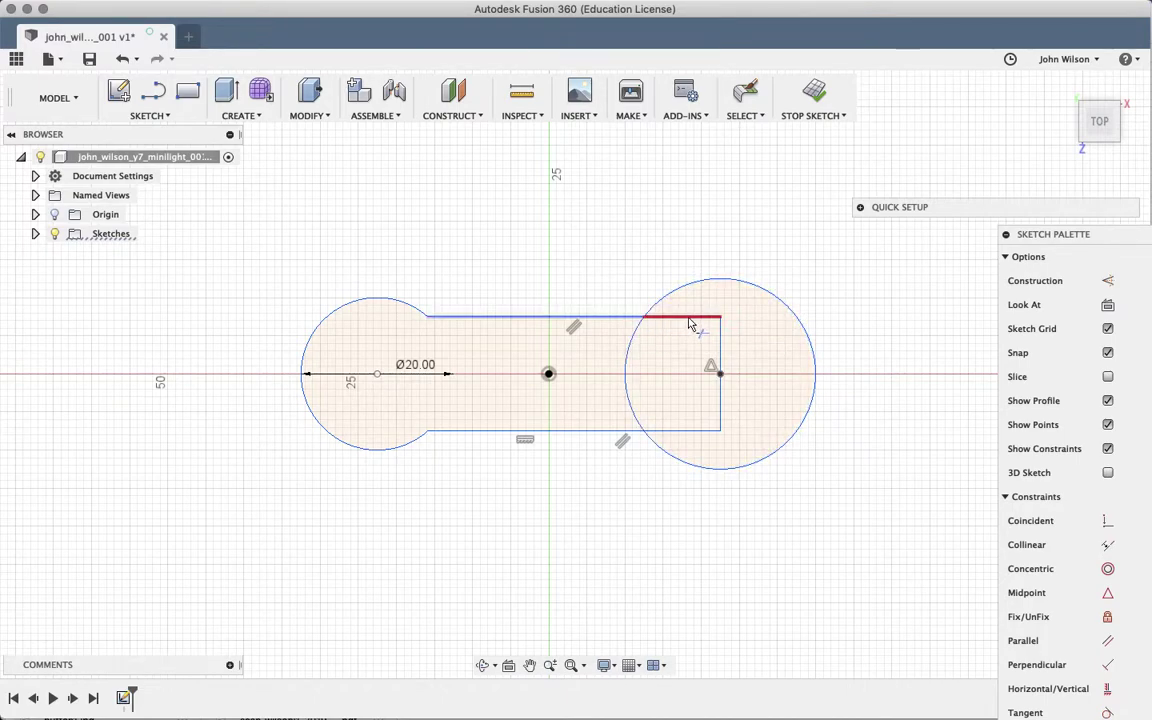
# Trim the right circle's arc inside the rectangle and the rectangle edges inside that circle.
pyautogui.click(630, 364)
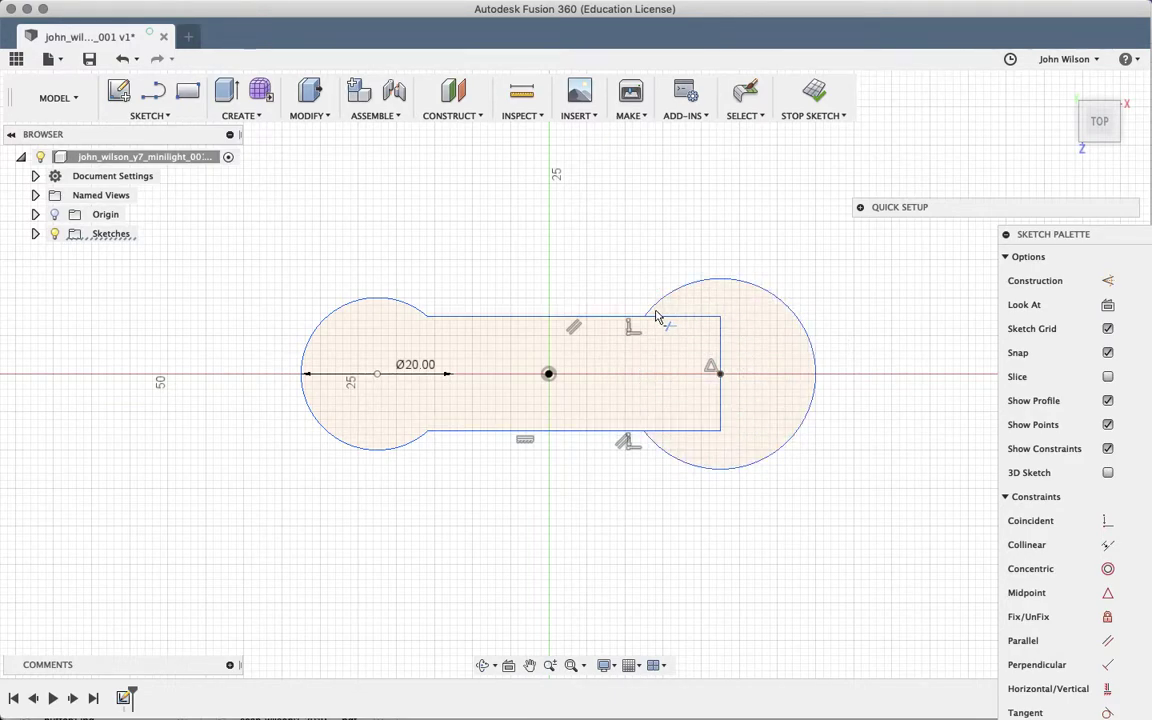
pyautogui.click(724, 425)
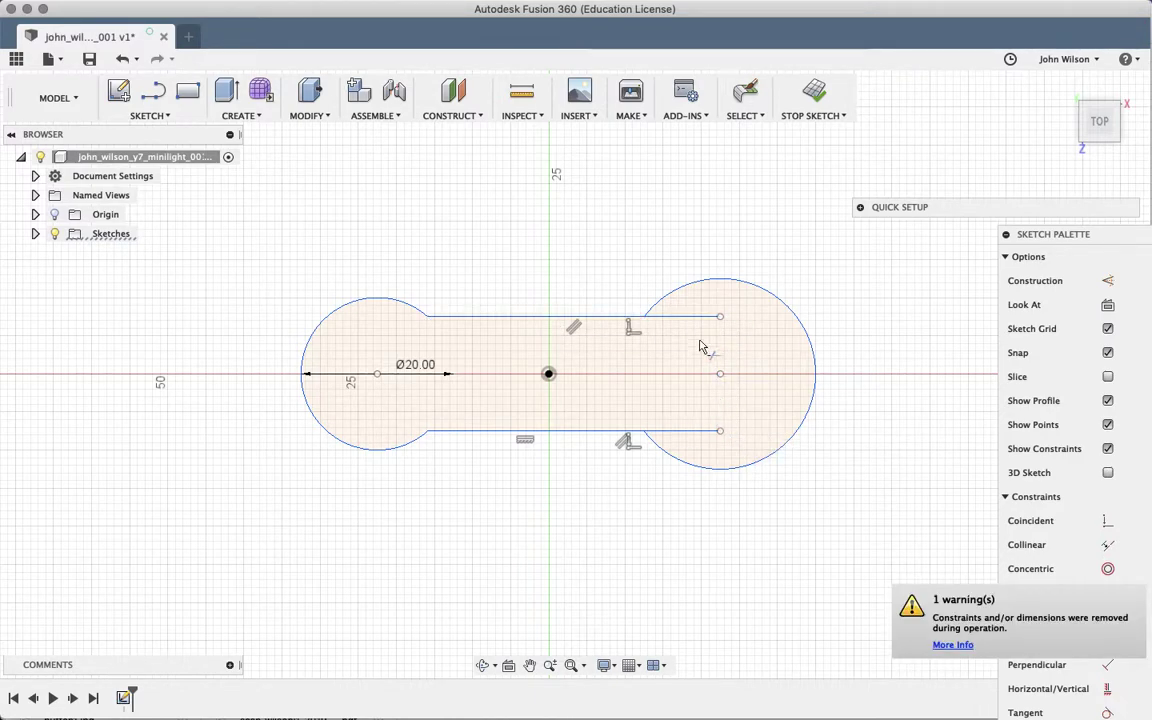
pyautogui.click(686, 318)
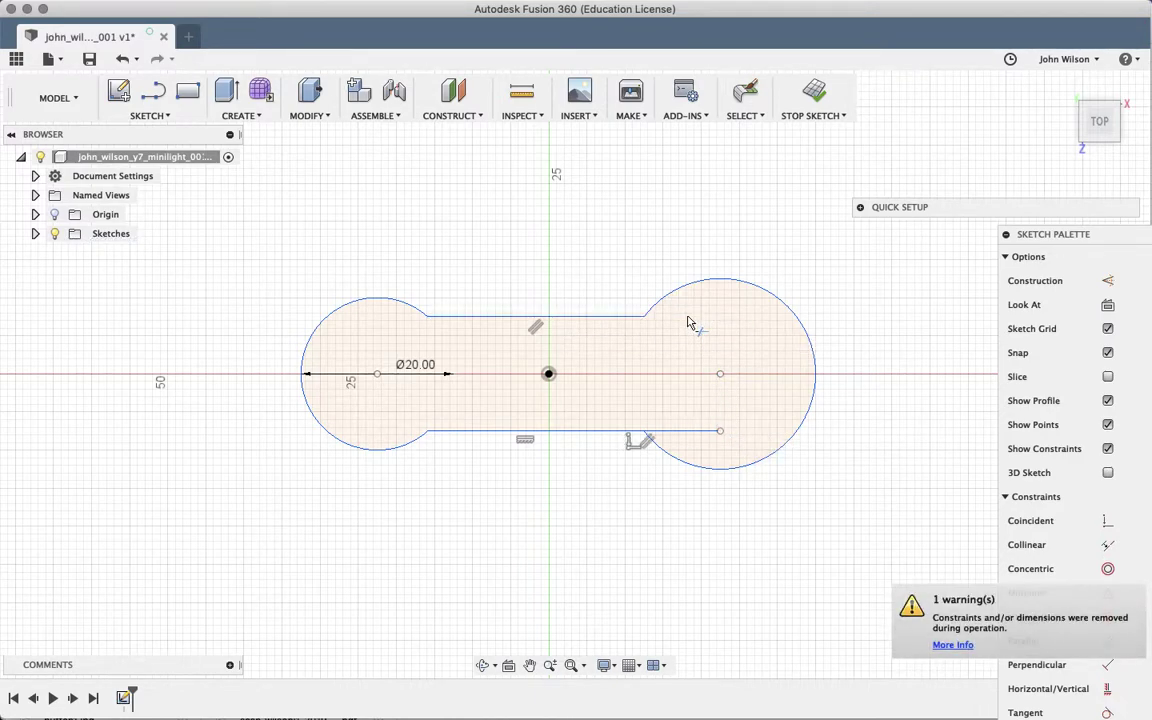
pyautogui.click(690, 434)
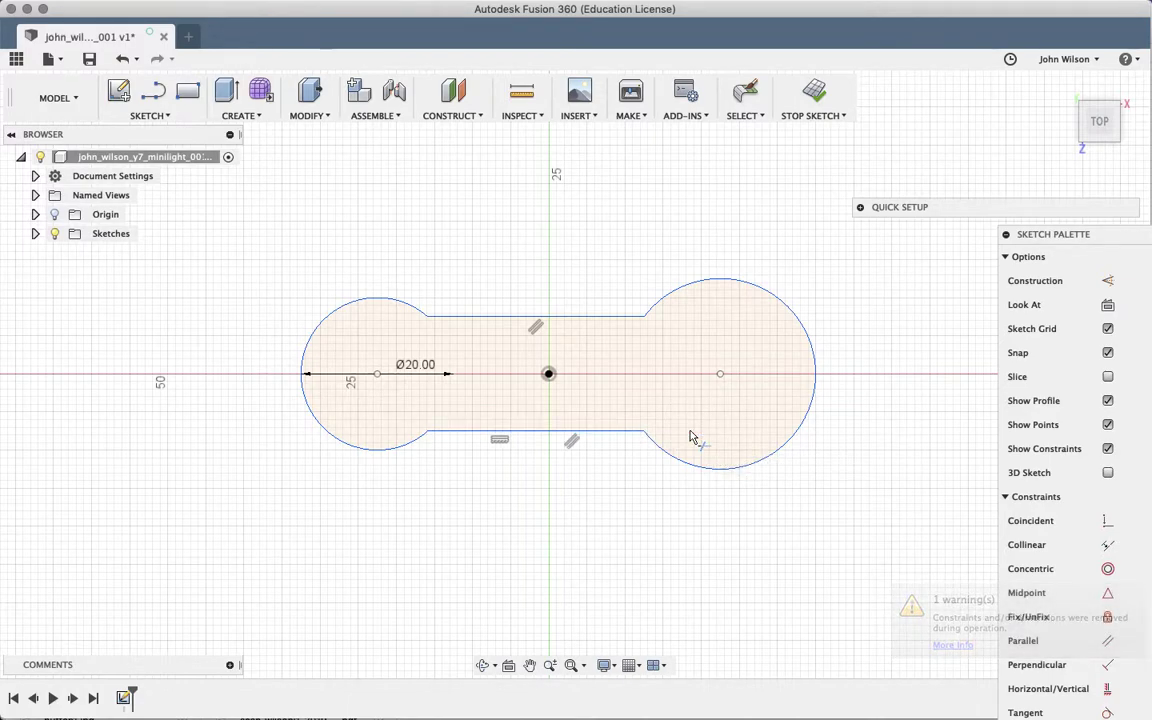
# Save version 2 with the default description, then delete the Ø20.00 circle dimension.
pyautogui.scroll(-2, 690, 436)
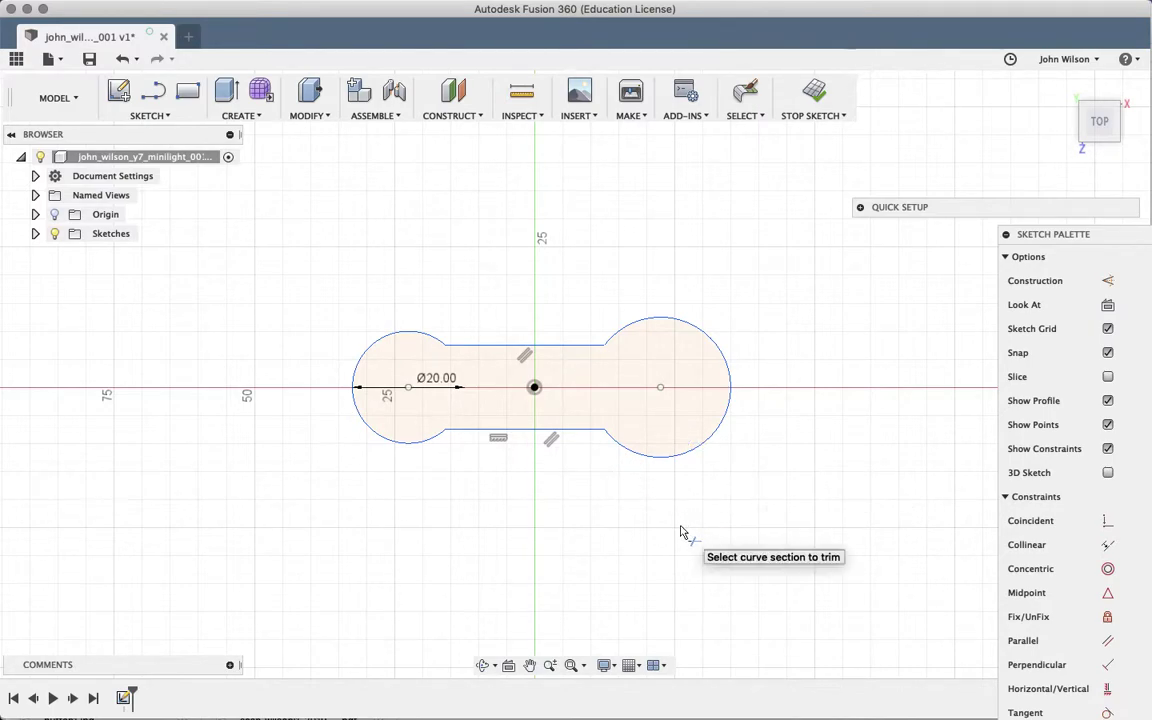
pyautogui.click(91, 61)
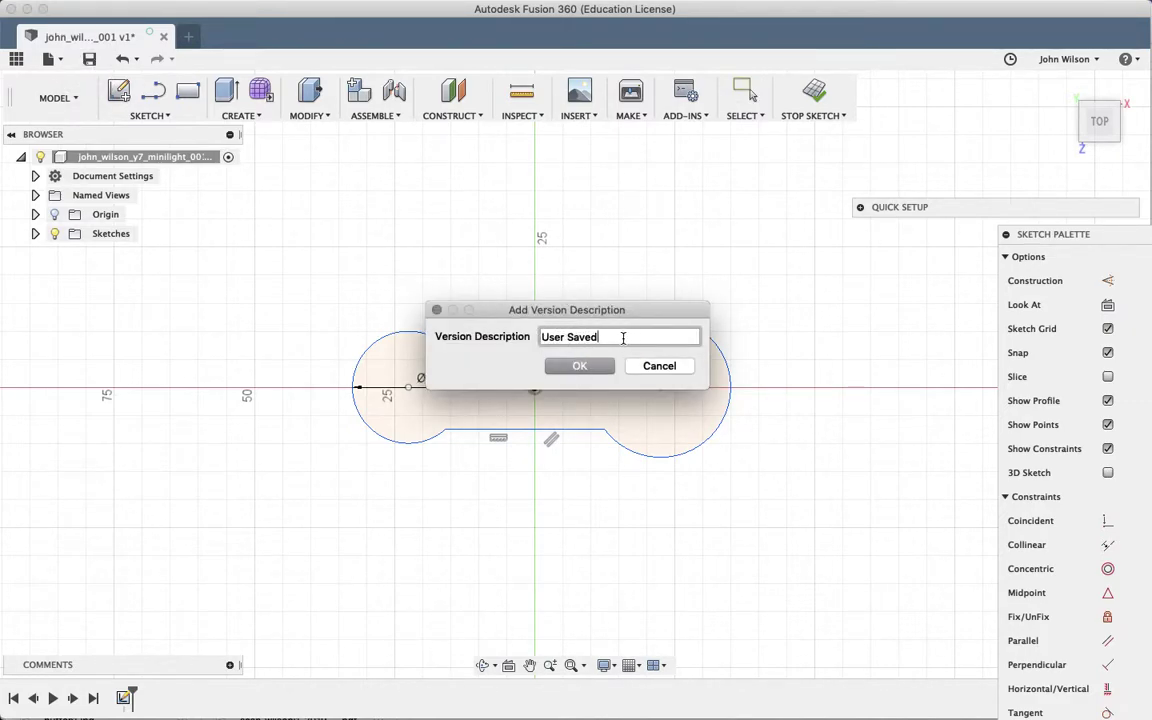
pyautogui.click(596, 368)
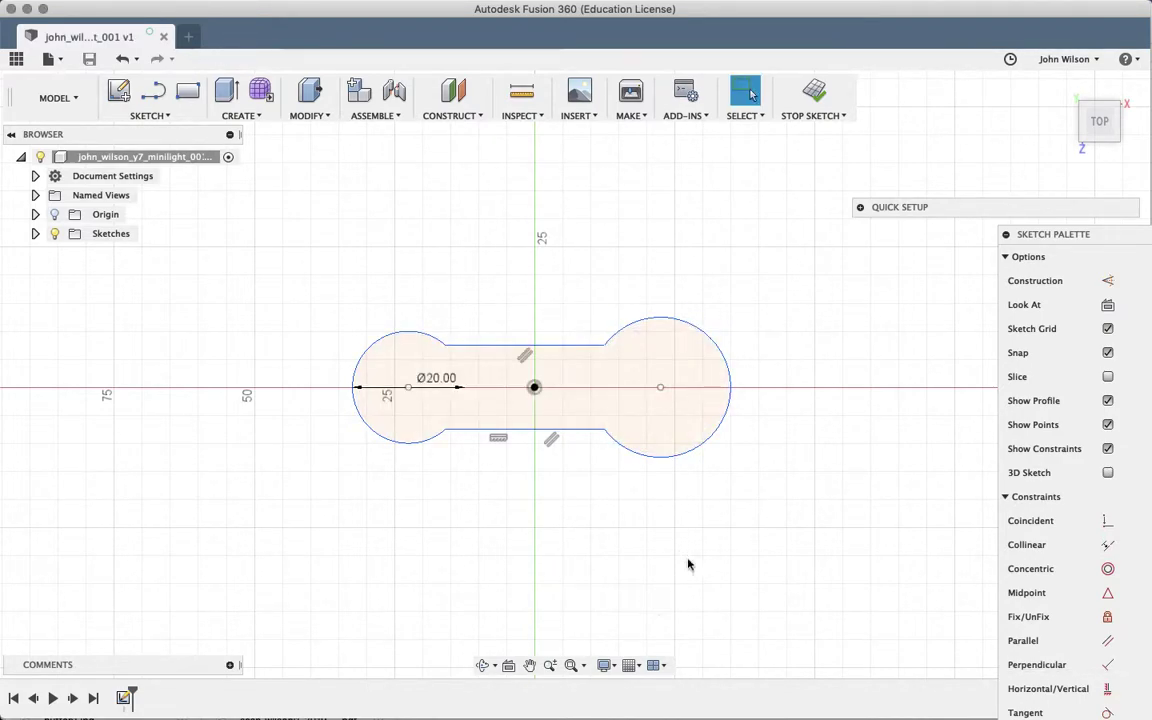
pyautogui.click(432, 391)
pyautogui.press('Delete')
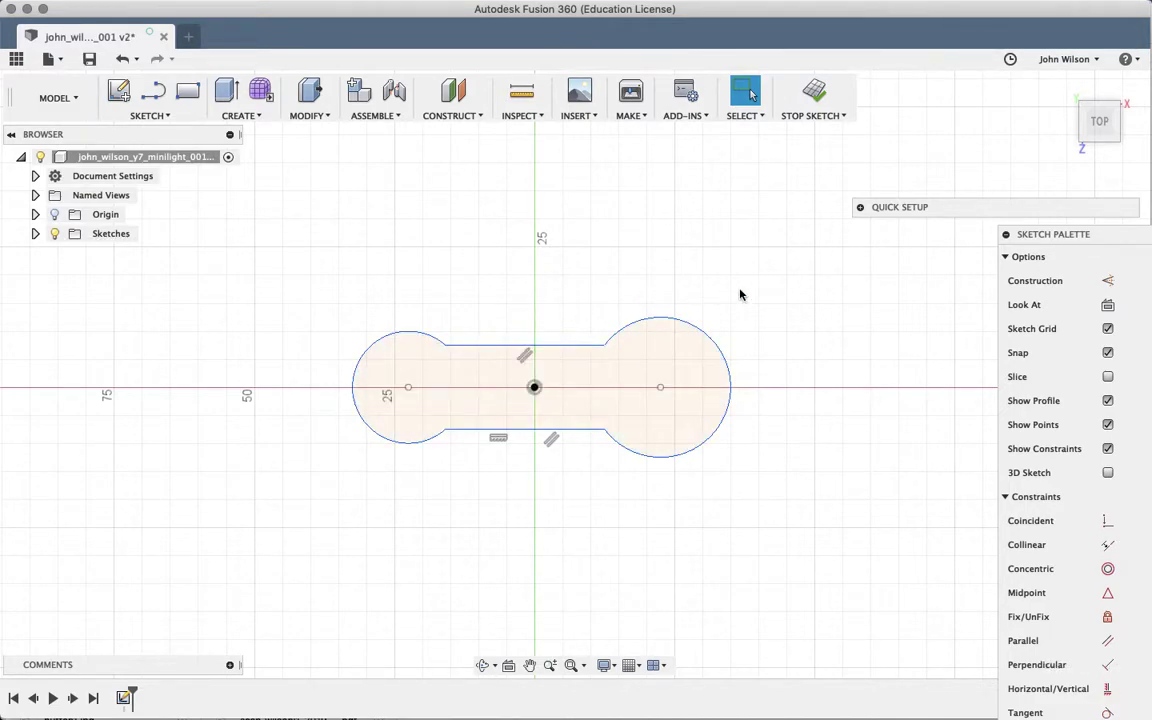